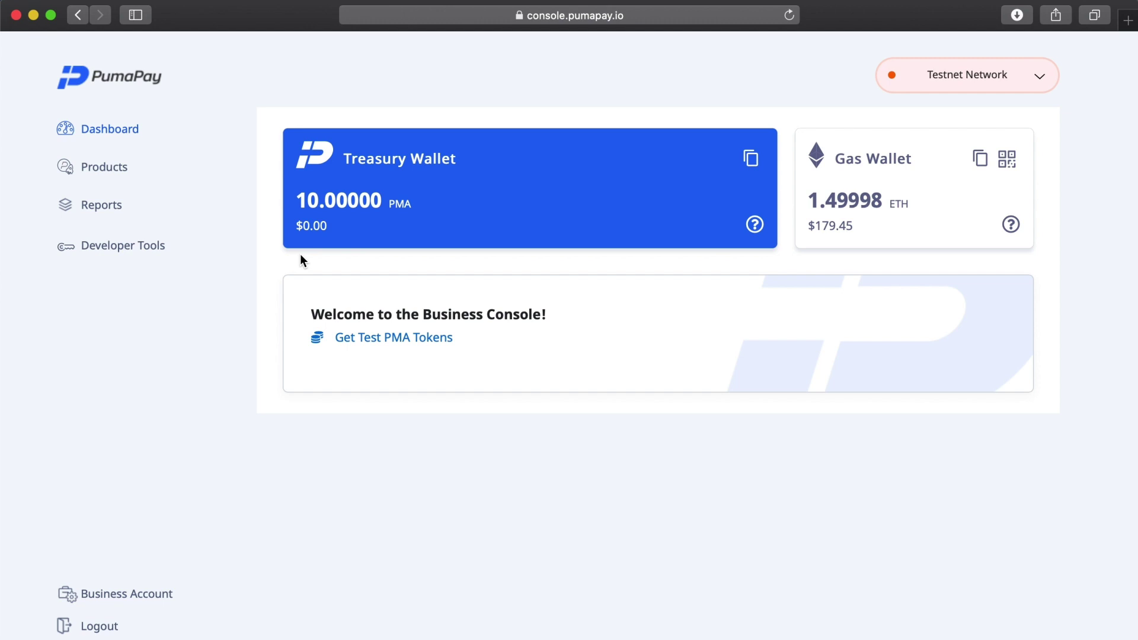
# Step: Create a new product and upload PumaTV_Logo.png as its product image
pyautogui.click(98, 169)
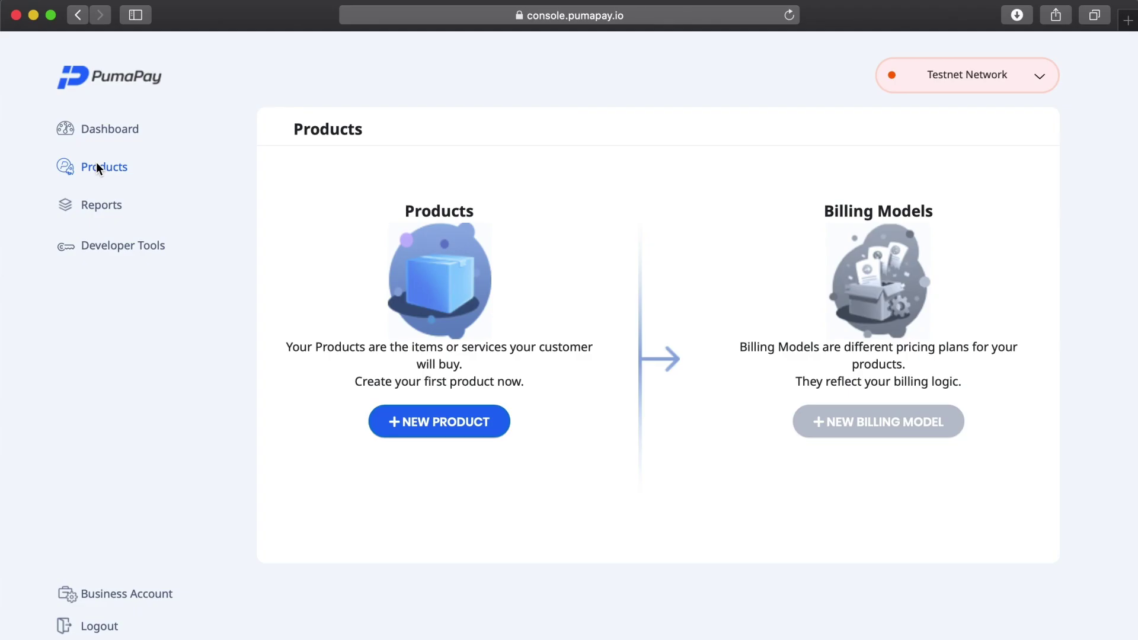
pyautogui.click(450, 427)
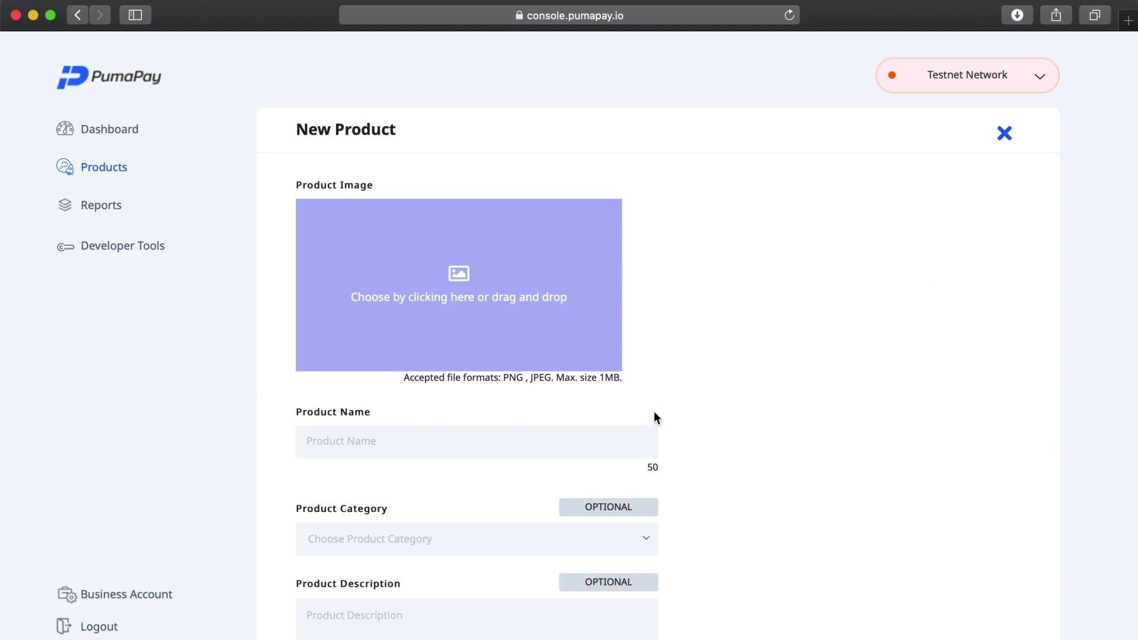
pyautogui.scroll(-5, 653, 413)
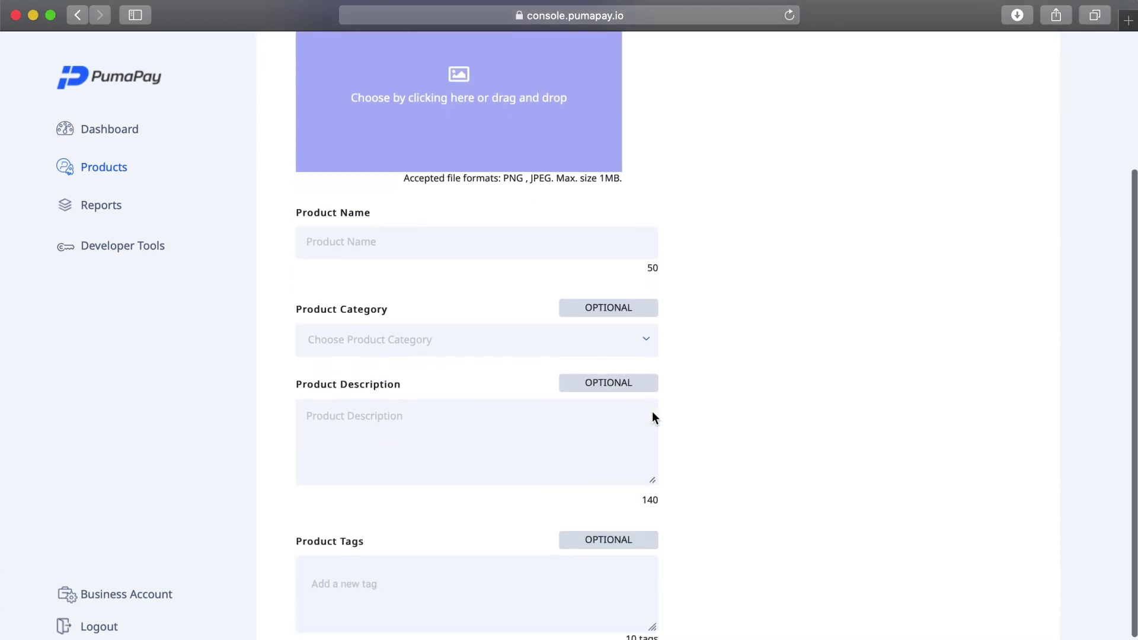
pyautogui.scroll(5, 653, 414)
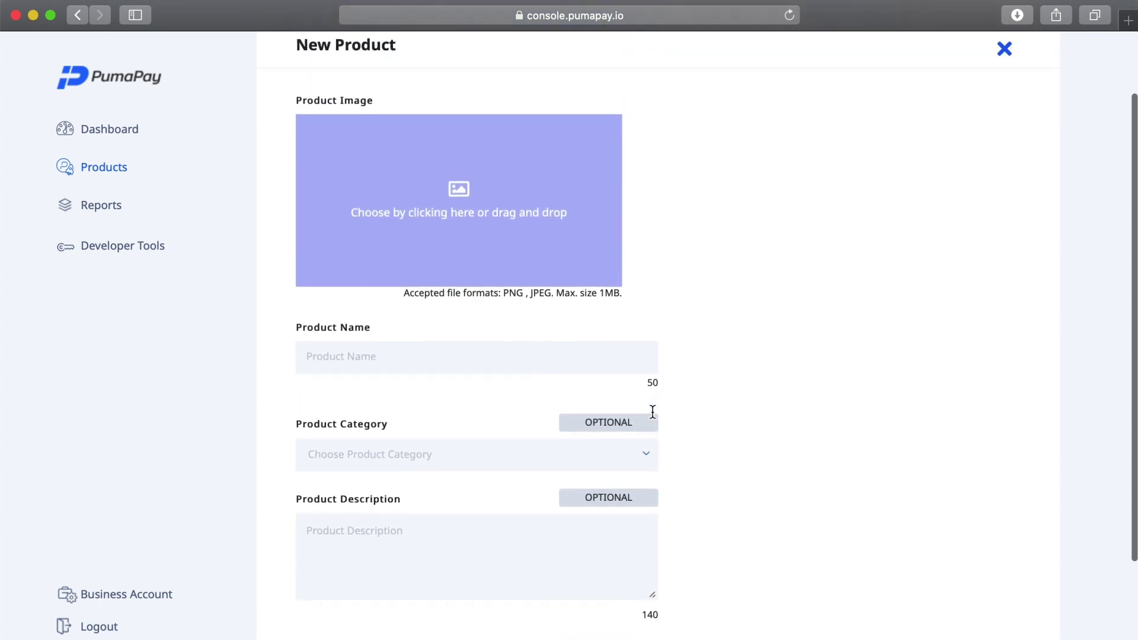
pyautogui.scroll(2, 652, 412)
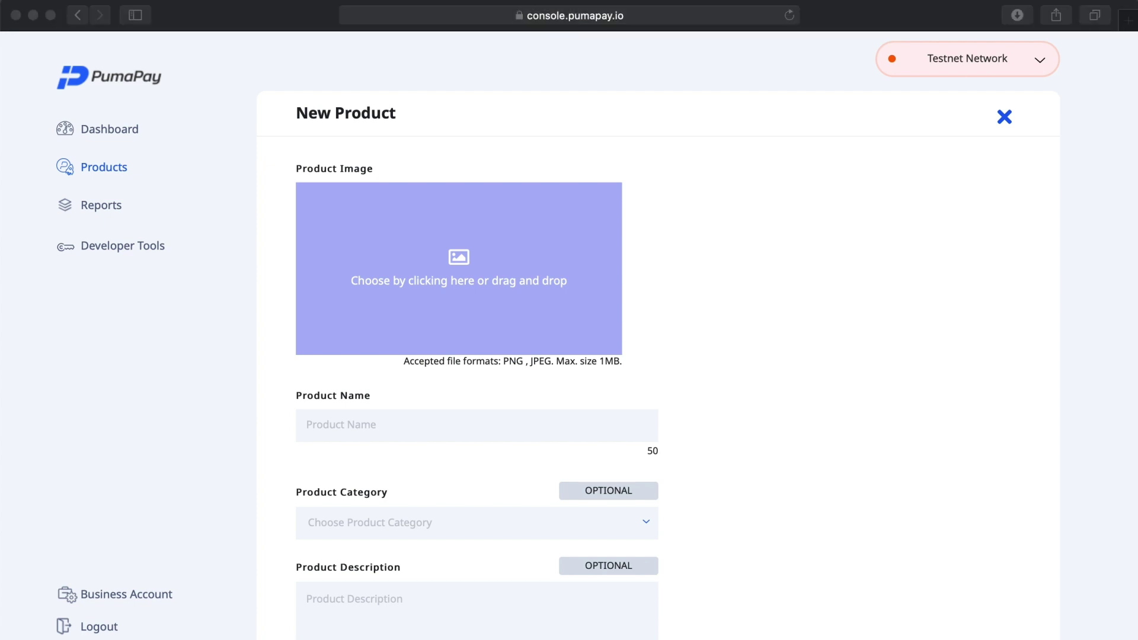
pyautogui.moveTo(770, 474); pyautogui.dragTo(521, 279)
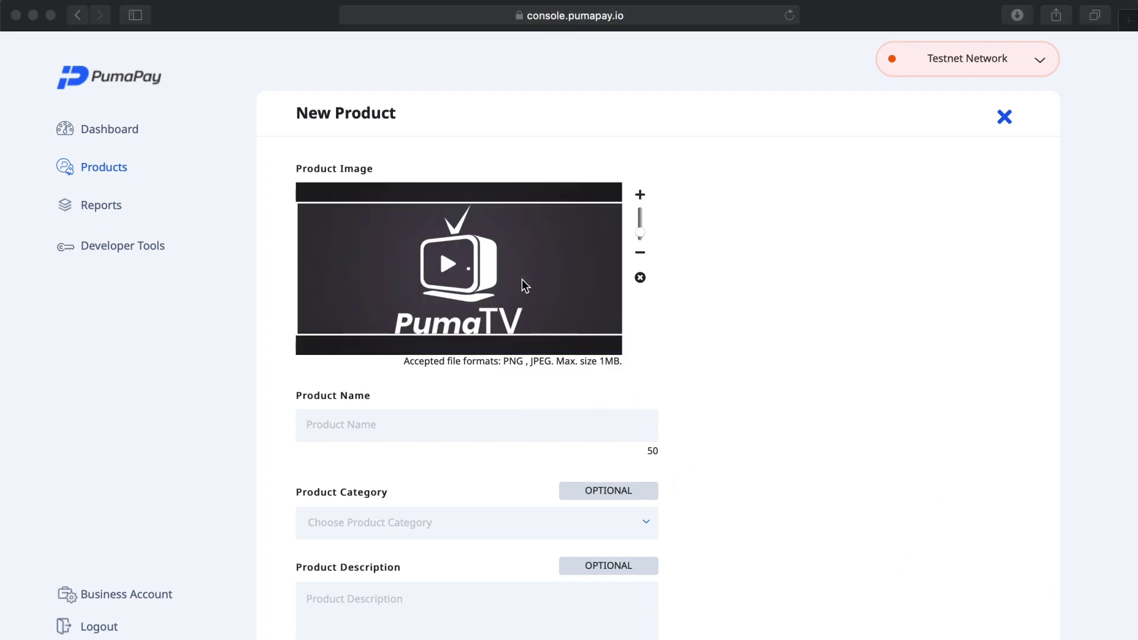
pyautogui.click(524, 264)
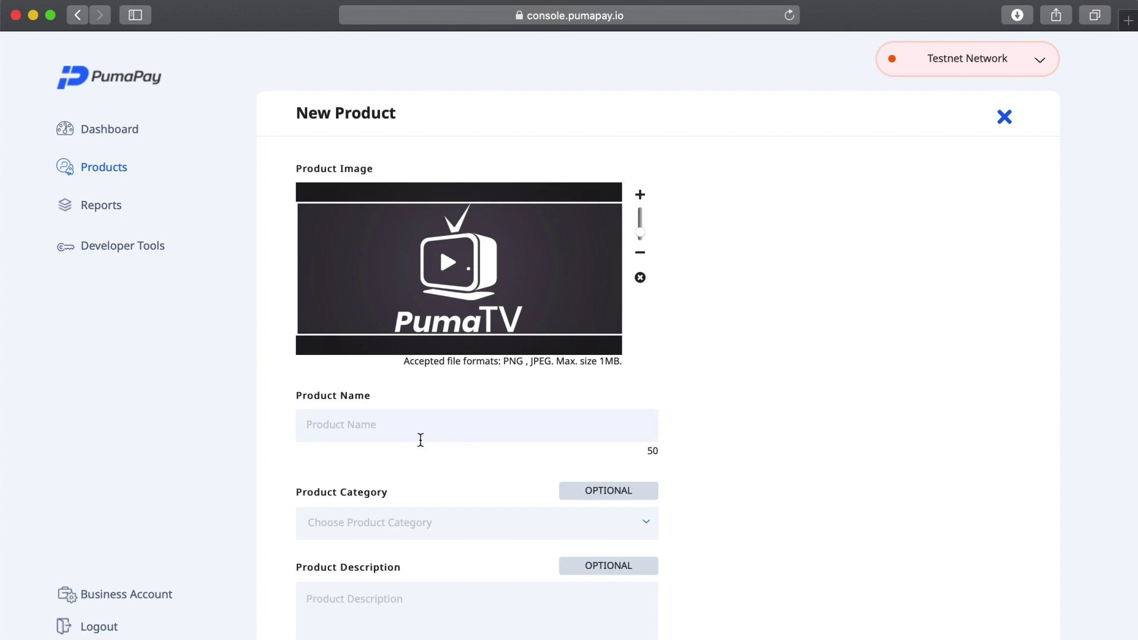
# Step: Enter 'PumaPay How-To-Guide' as the product name
pyautogui.click(419, 433)
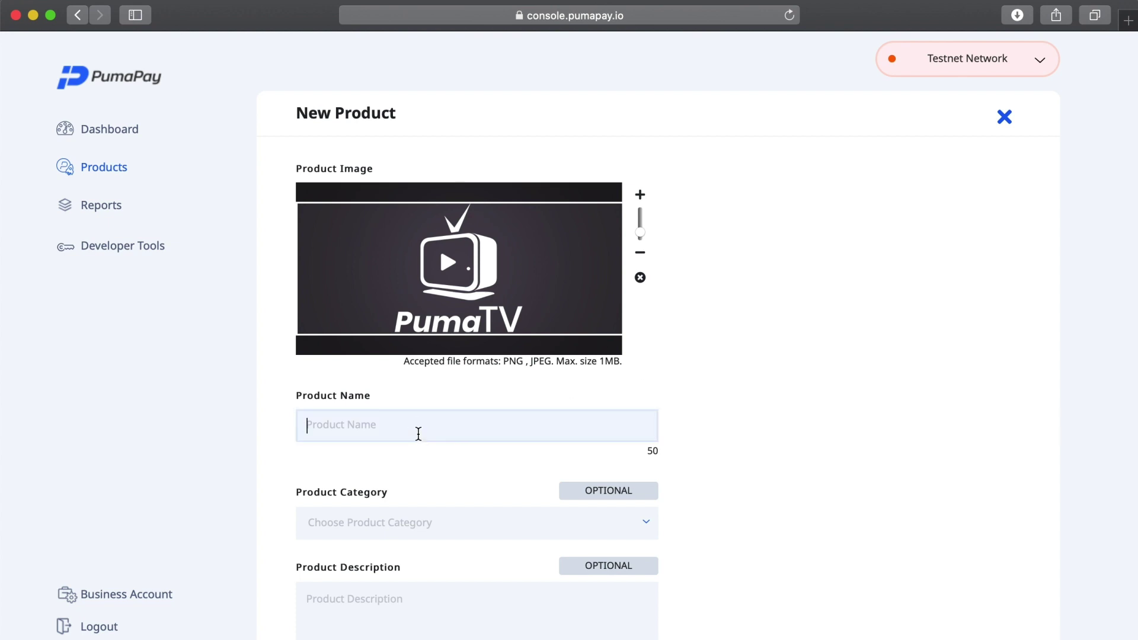
pyautogui.write('PumaPay How-To-G')
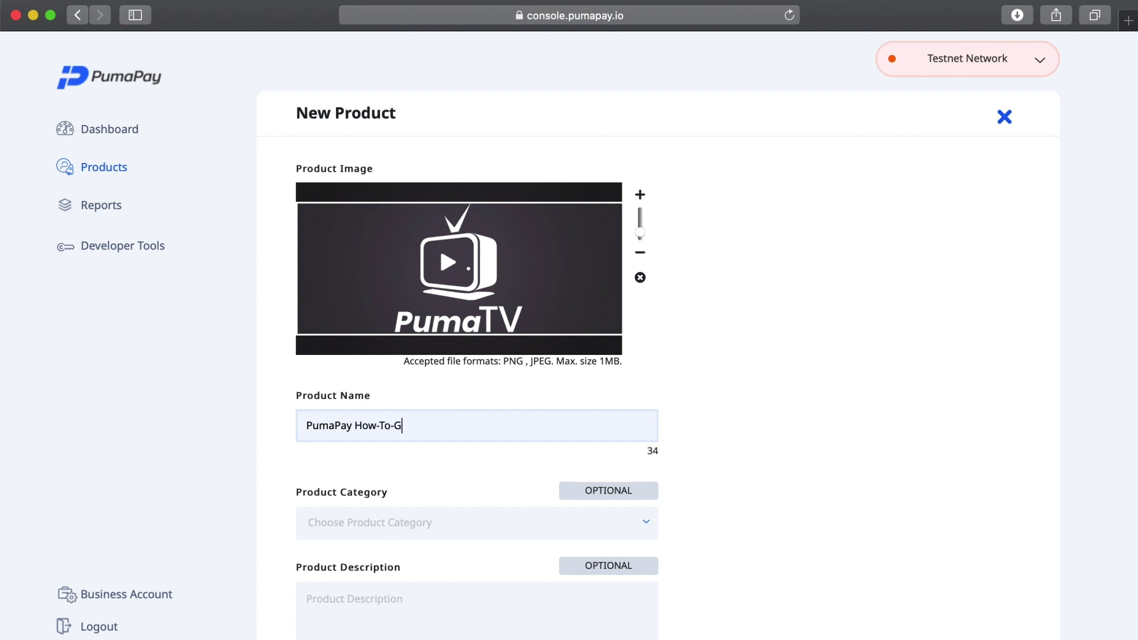
pyautogui.write('uide')
pyautogui.scroll(-2, 531, 506)
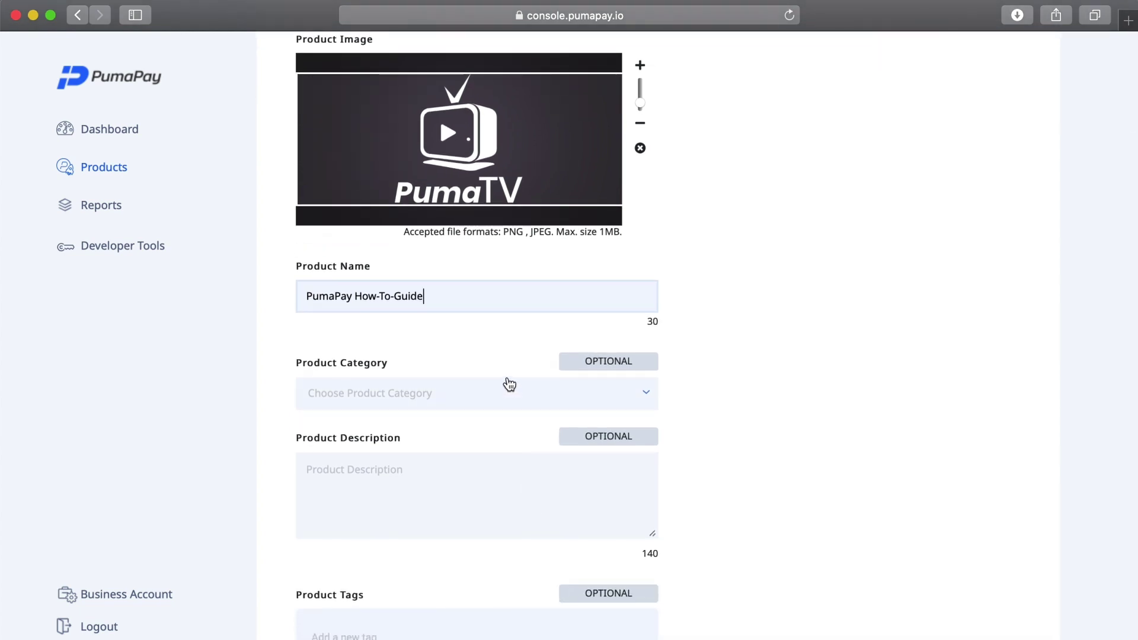
pyautogui.scroll(-2, 508, 384)
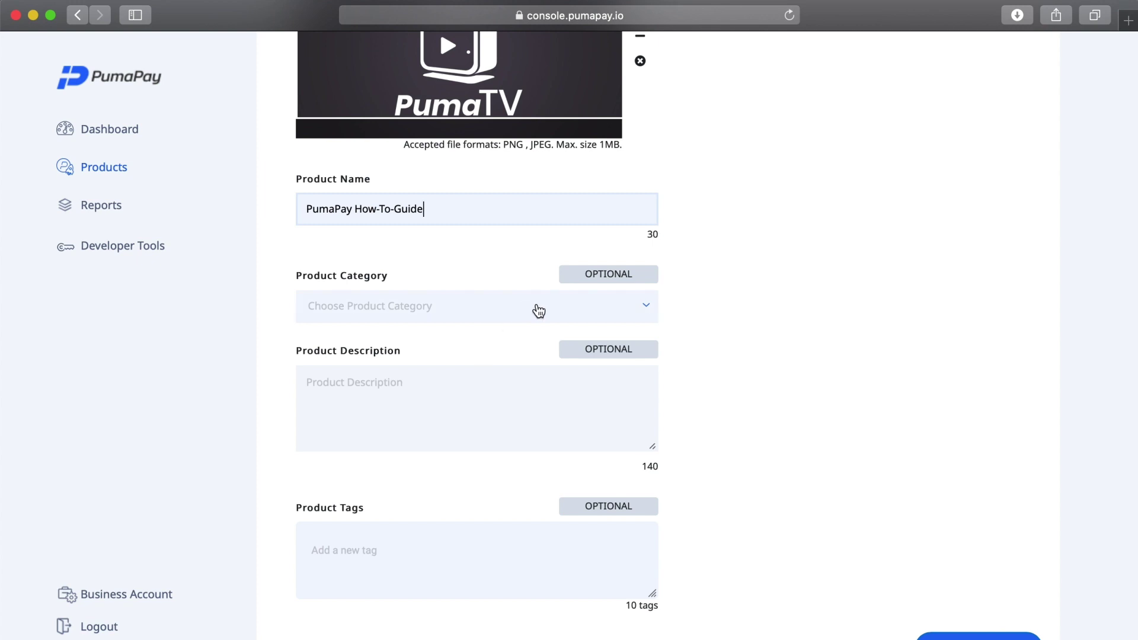
pyautogui.click(538, 310)
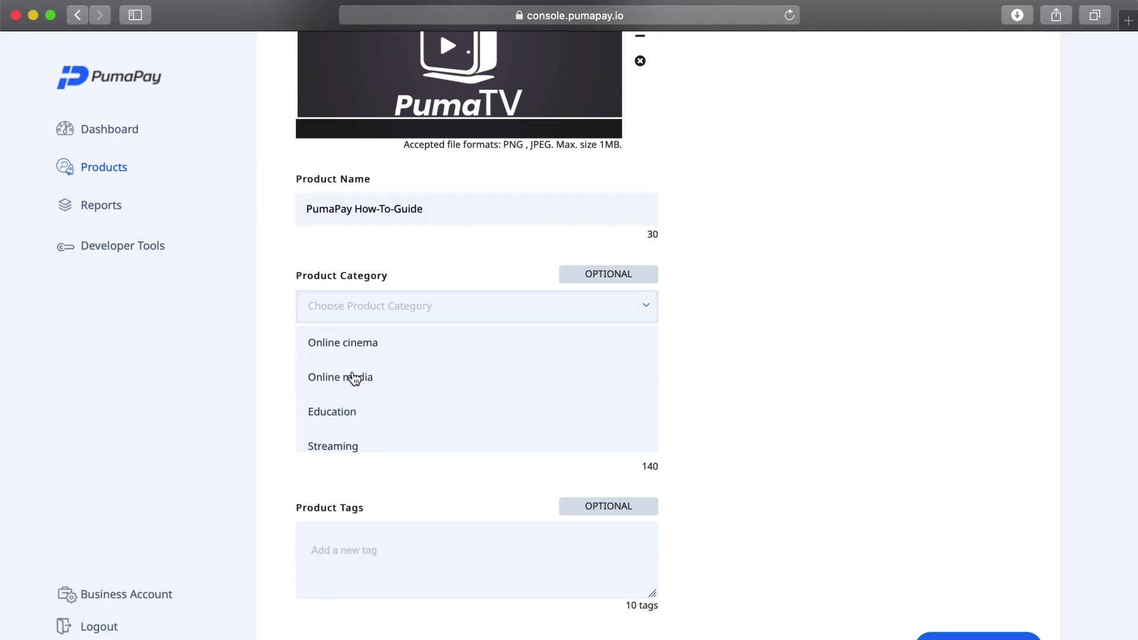
# Step: Set category Online media and describe how PumaPay is reinventing everyday payments with crypto technology
pyautogui.click(355, 378)
pyautogui.click(435, 392)
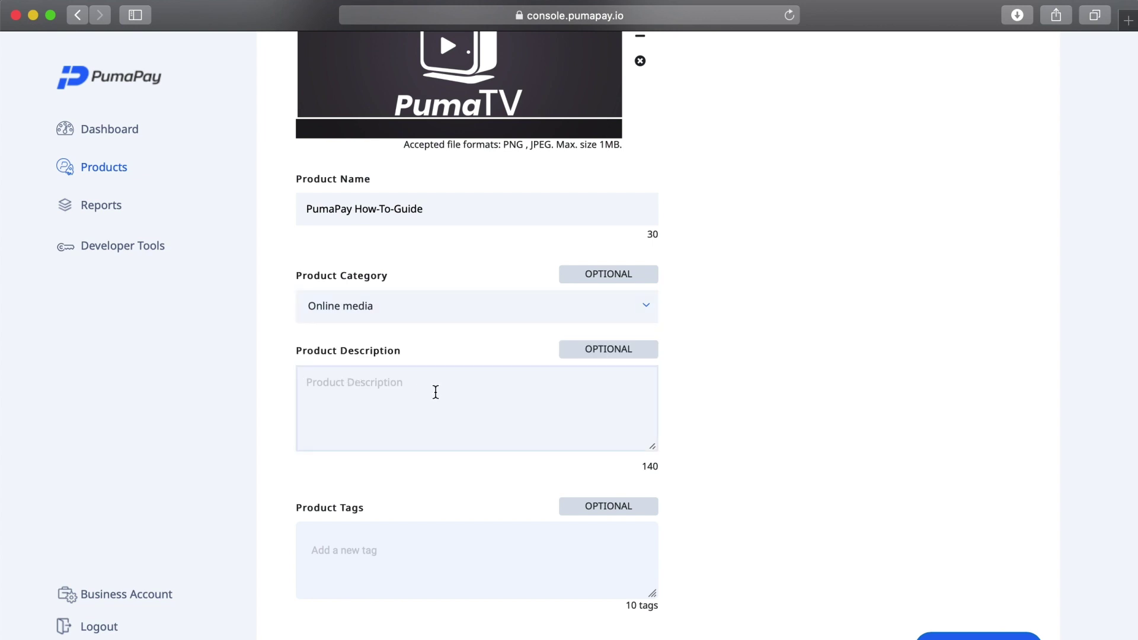
pyautogui.write('Learn more ab')
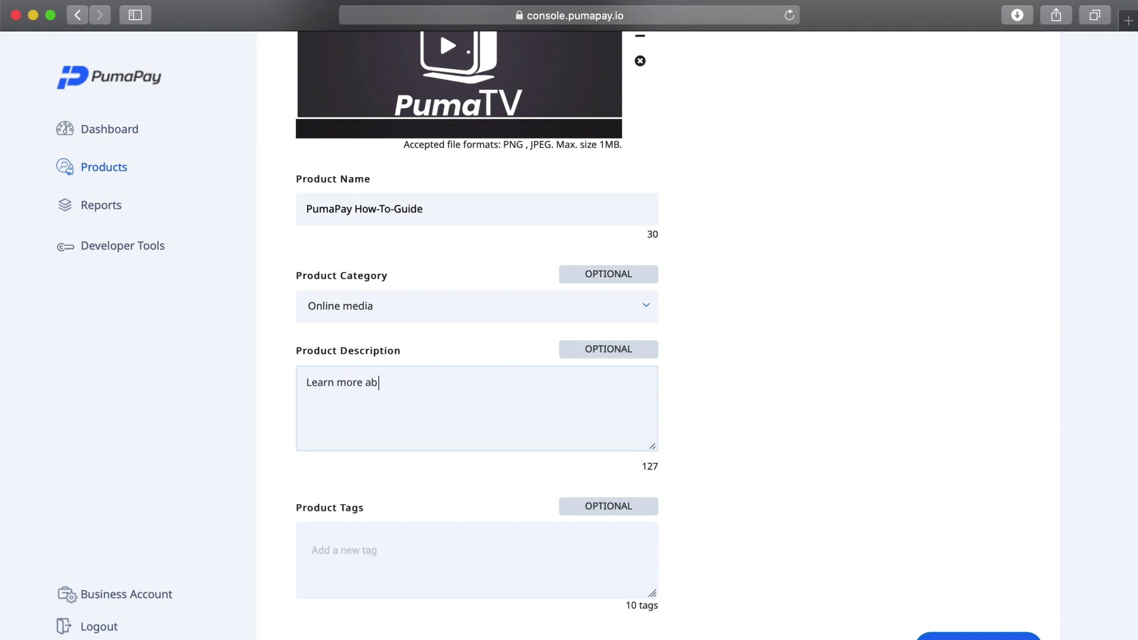
pyautogui.write('out how puma')
pyautogui.press('BackSpace')
pyautogui.press('BackSpace')
pyautogui.press('BackSpace')
pyautogui.press('BackSpace')
pyautogui.write('PumaPay')
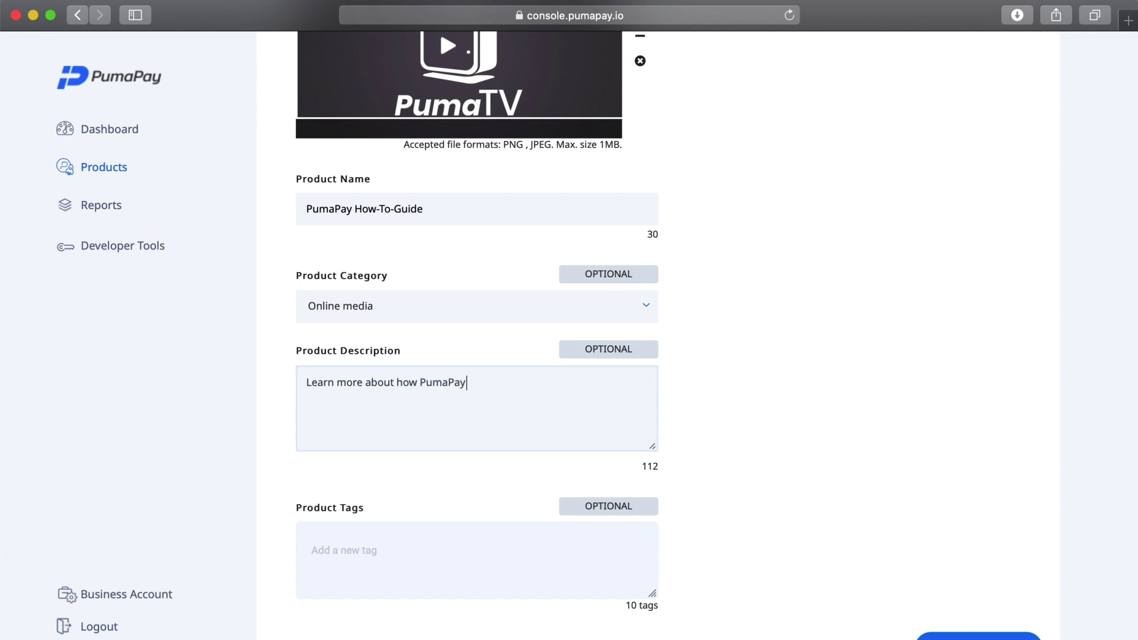
pyautogui.write(' is reinventing everyday')
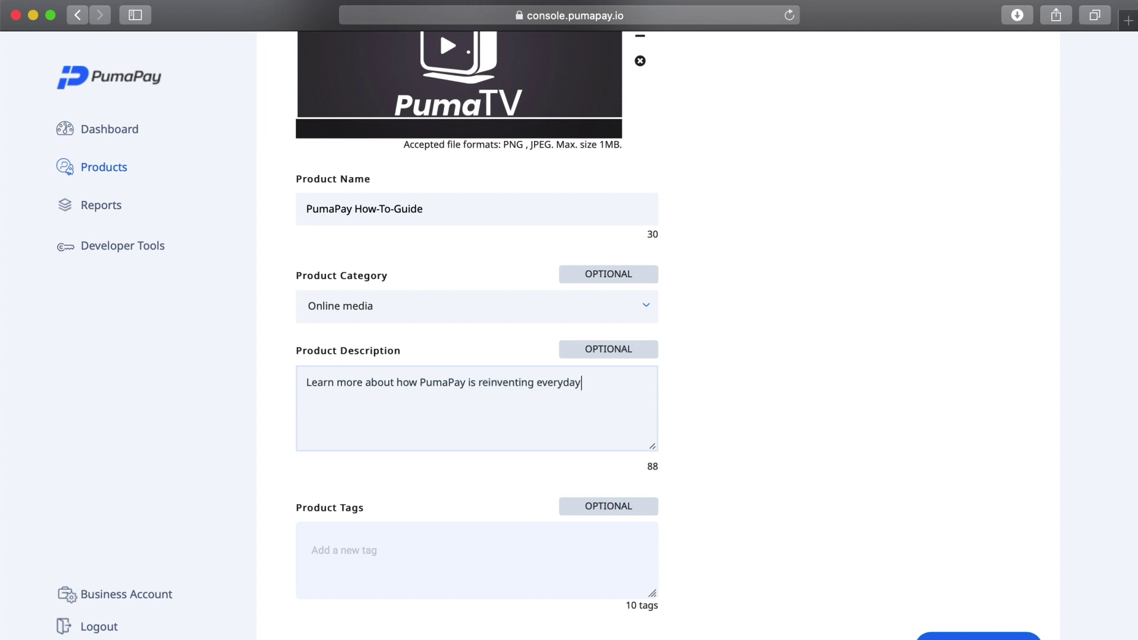
pyautogui.write(' payments with crypto tec')
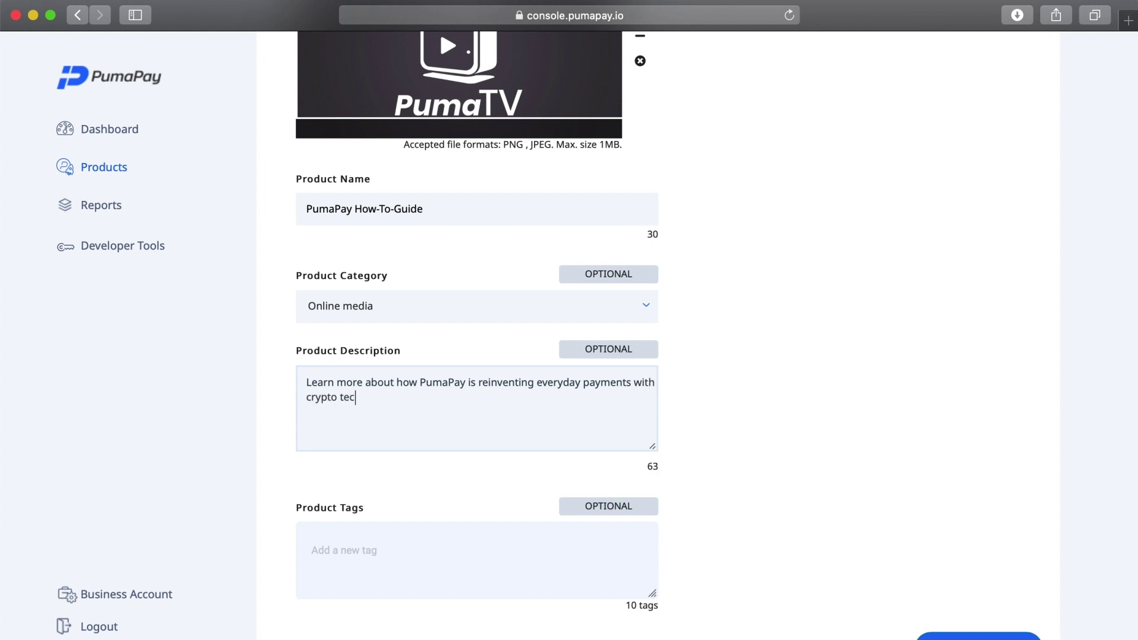
pyautogui.write('hnology.')
# Step: Add the product tags crypto, education and how-to
pyautogui.click(368, 548)
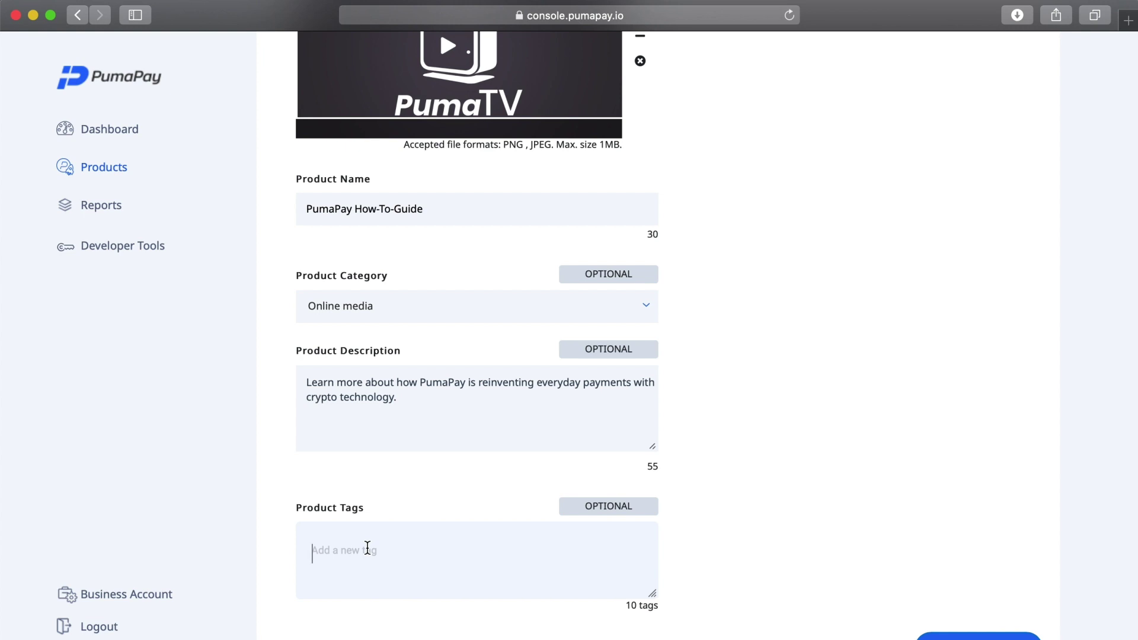
pyautogui.write('crypto')
pyautogui.press('Return')
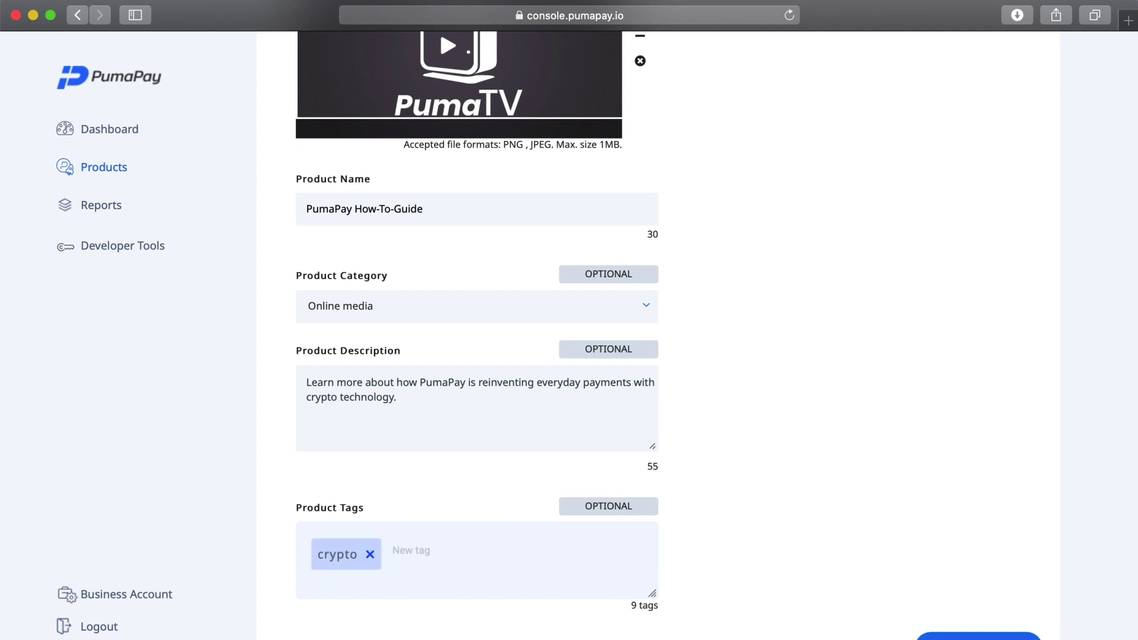
pyautogui.write('education')
pyautogui.press('Return')
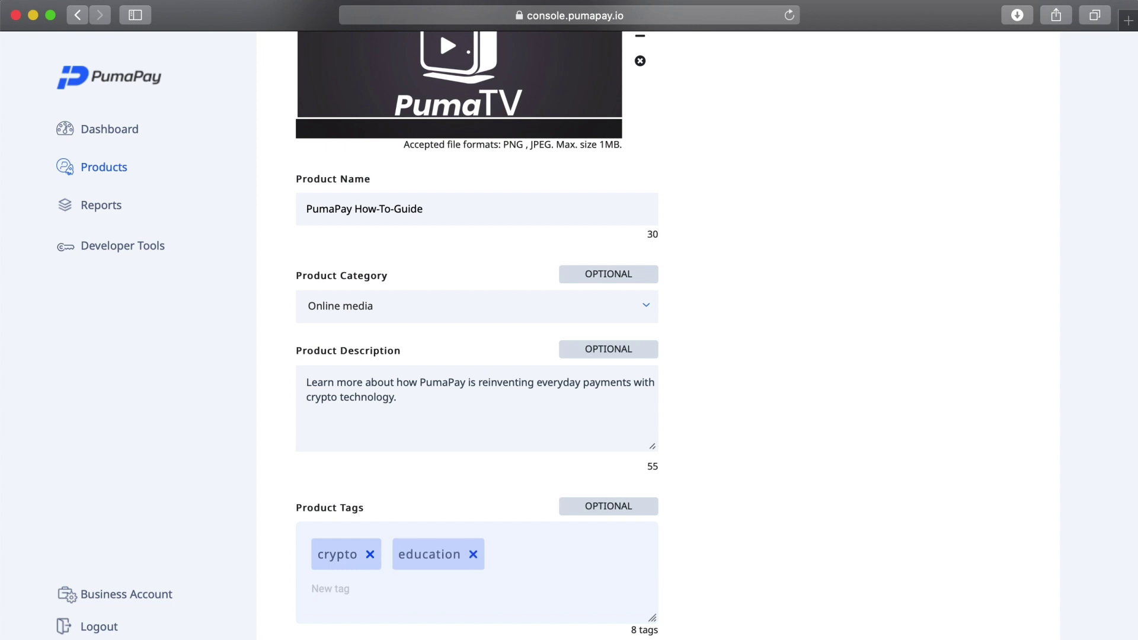
pyautogui.write('how-to')
pyautogui.press('Return')
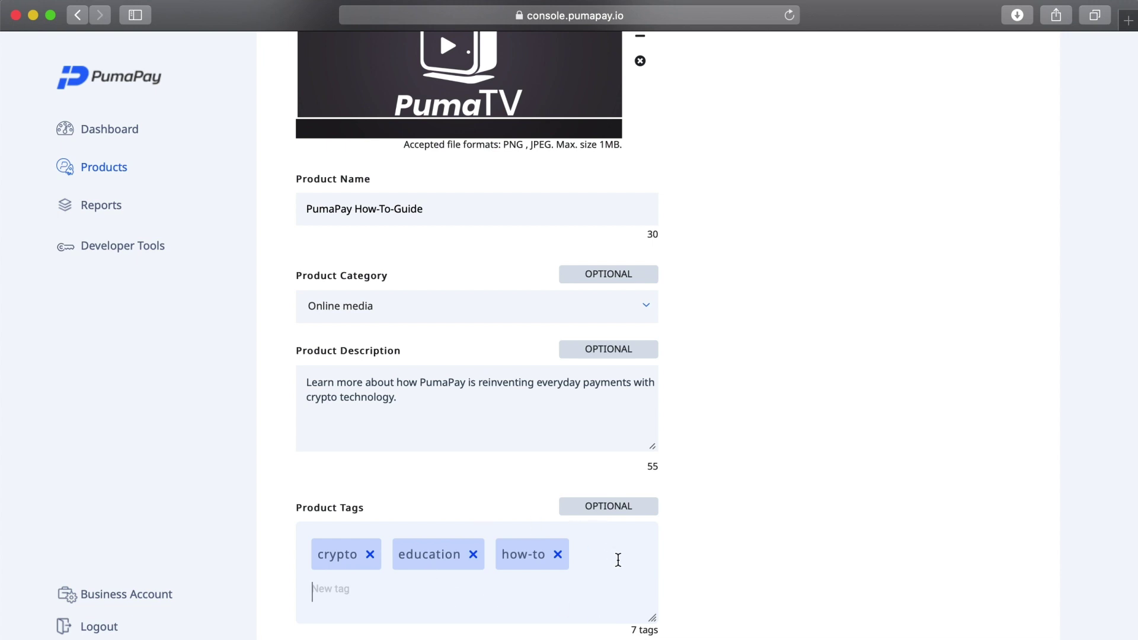
pyautogui.scroll(-1, 827, 502)
pyautogui.scroll(-2, 825, 497)
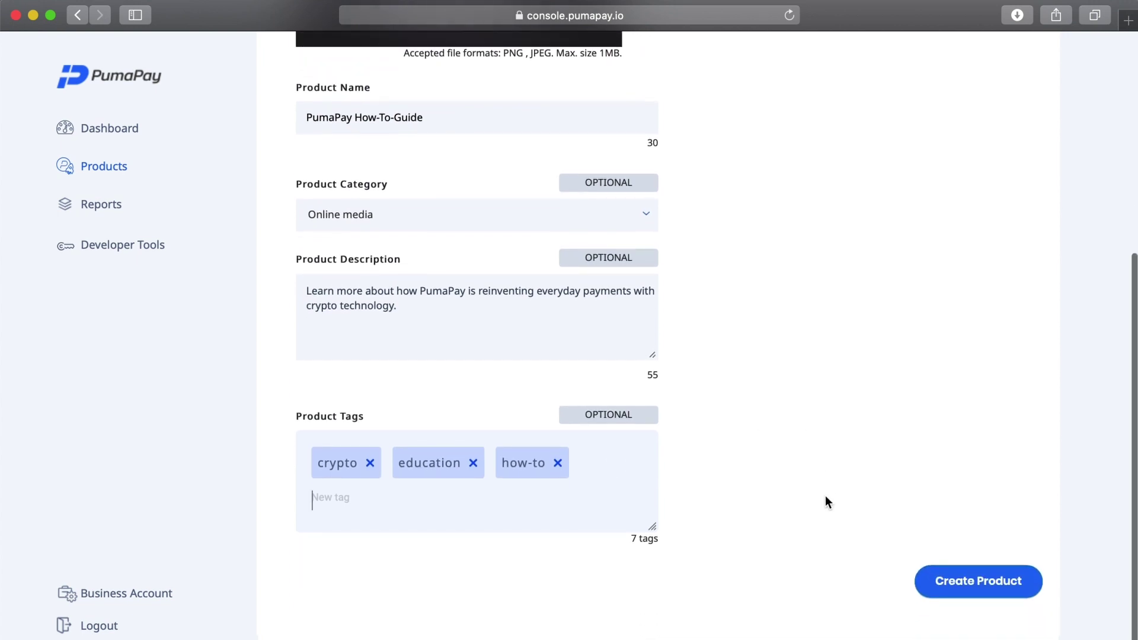
pyautogui.click(995, 584)
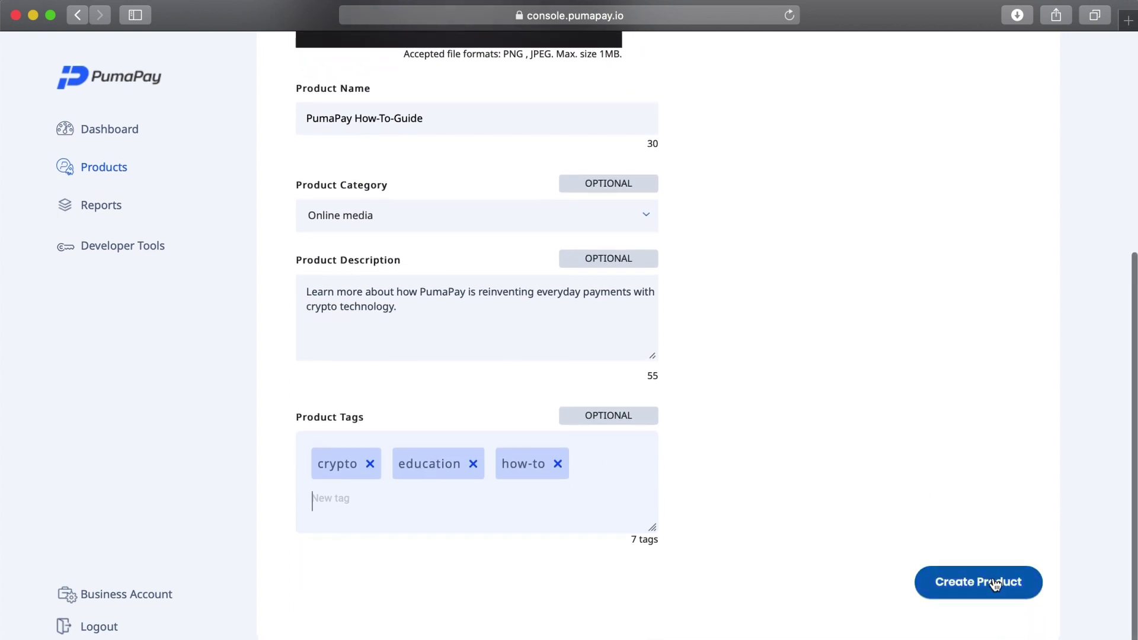
# Step: Save the product, open PumaPay How-To-Guide's details and start a new billing model
pyautogui.click(995, 583)
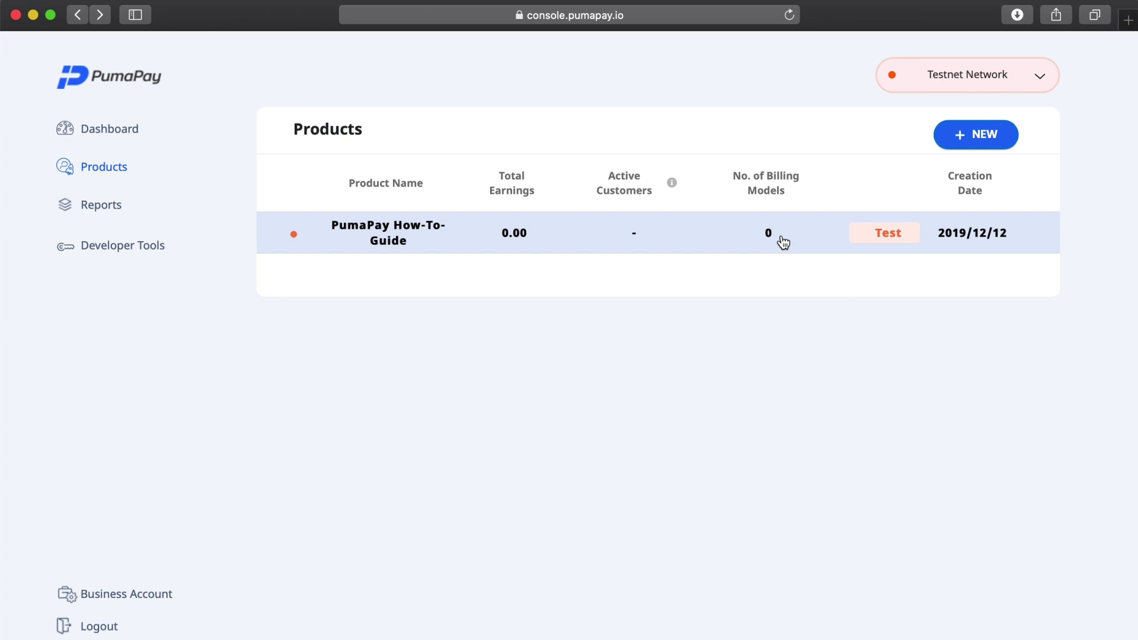
pyautogui.click(806, 243)
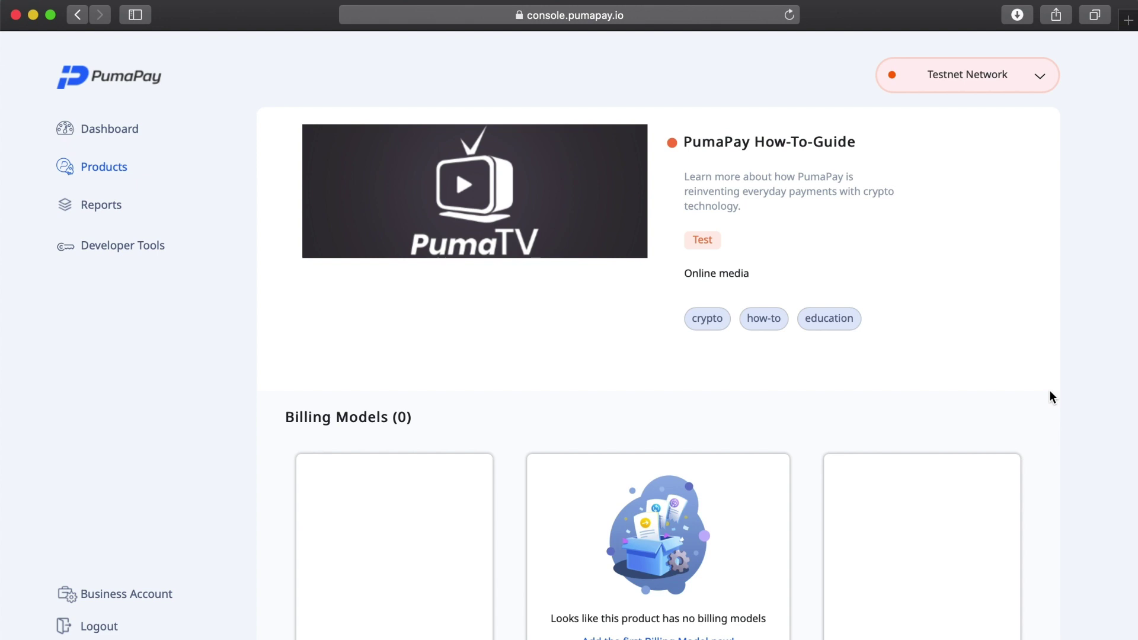
pyautogui.scroll(-3, 1049, 390)
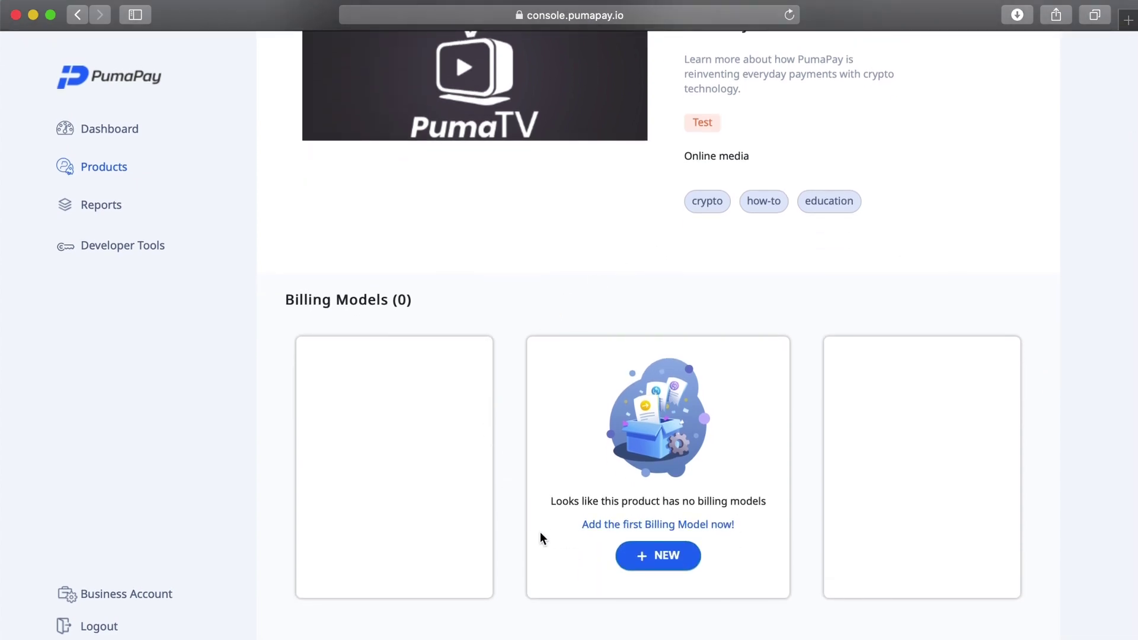
pyautogui.click(669, 555)
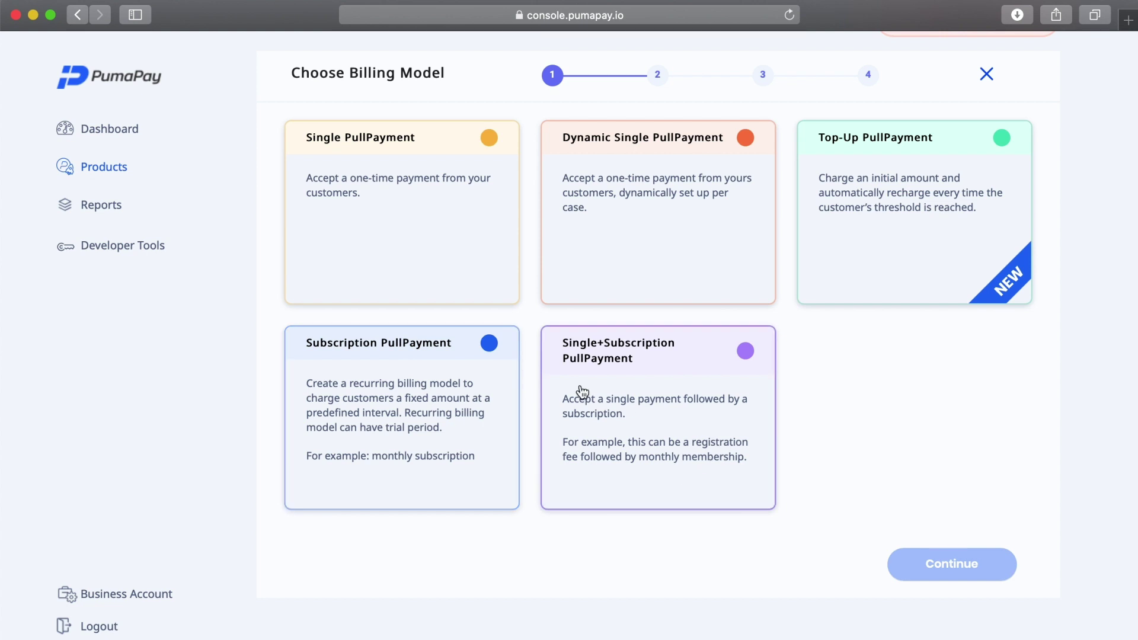
# Step: Select Single PullPayment as the billing model type
pyautogui.click(456, 259)
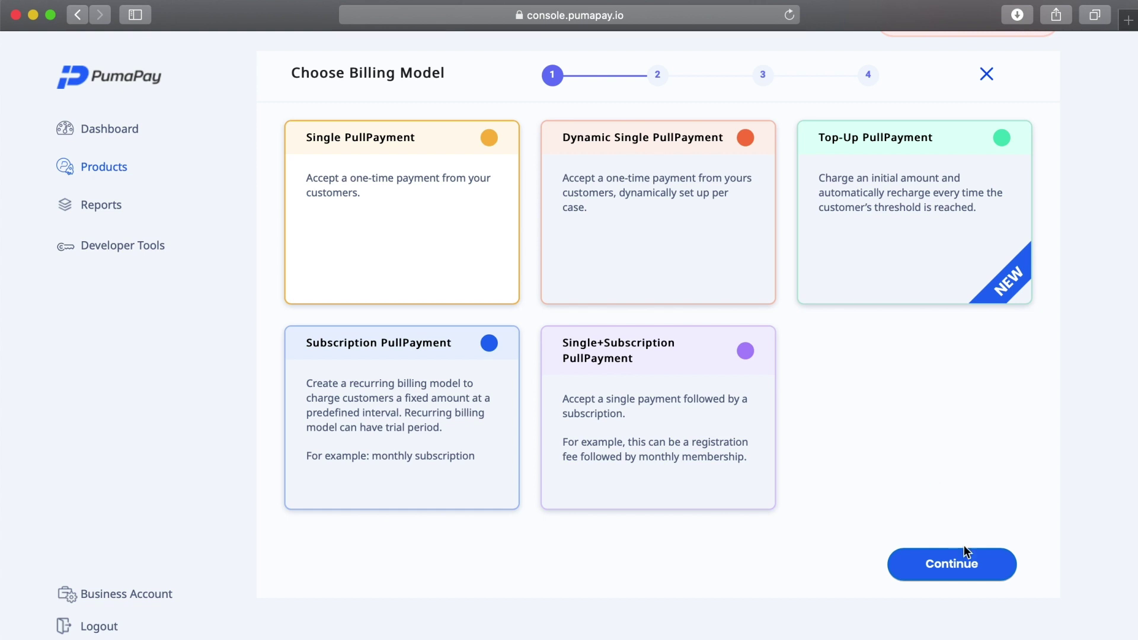
# Step: Set internal reference name PMA-1 and billing model name 'Single Download'
pyautogui.click(973, 577)
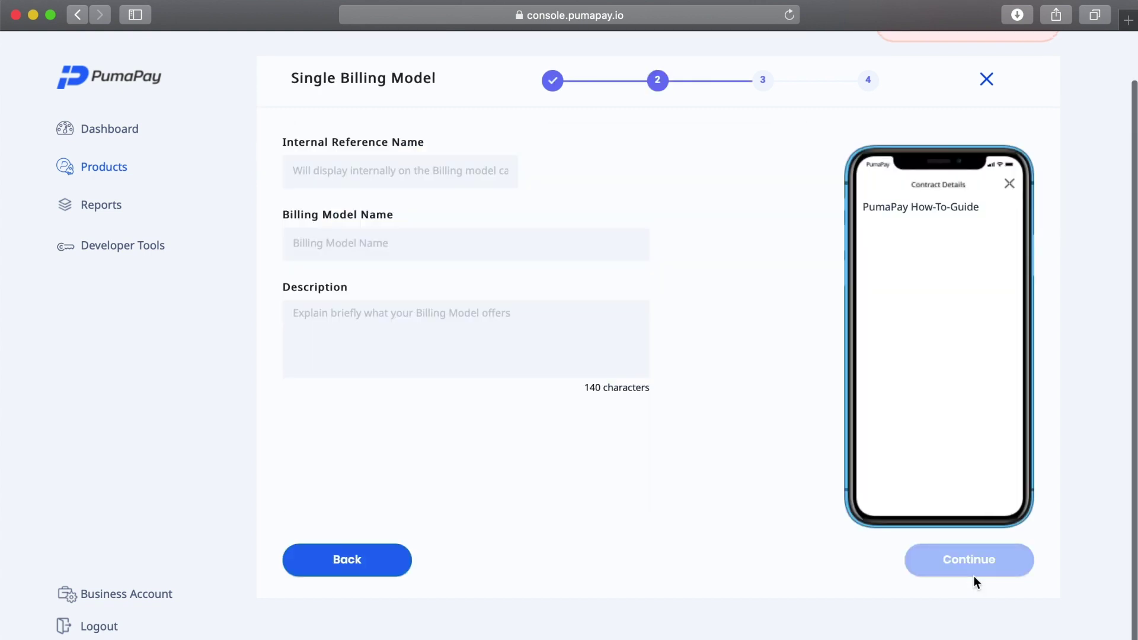
pyautogui.click(417, 171)
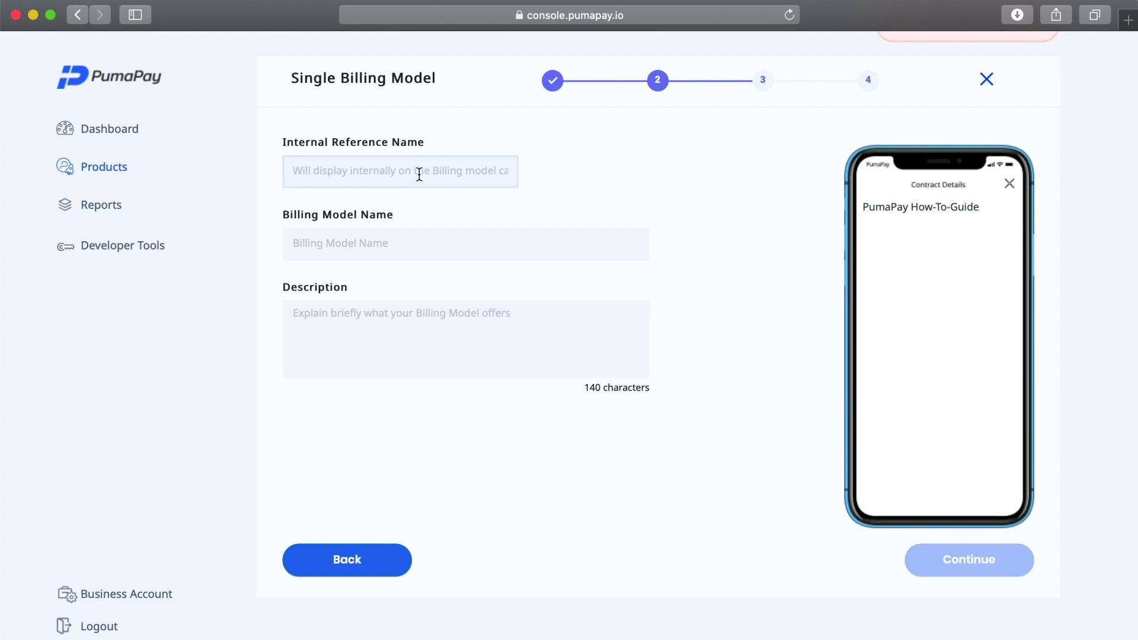
pyautogui.write('PMA')
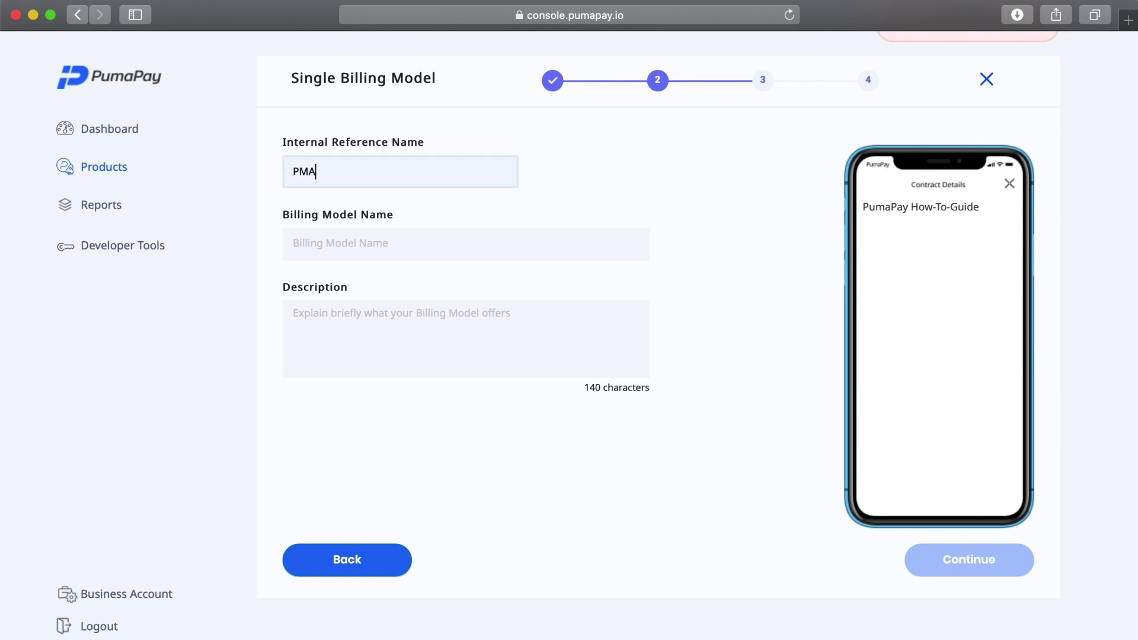
pyautogui.write('-1')
pyautogui.click(412, 242)
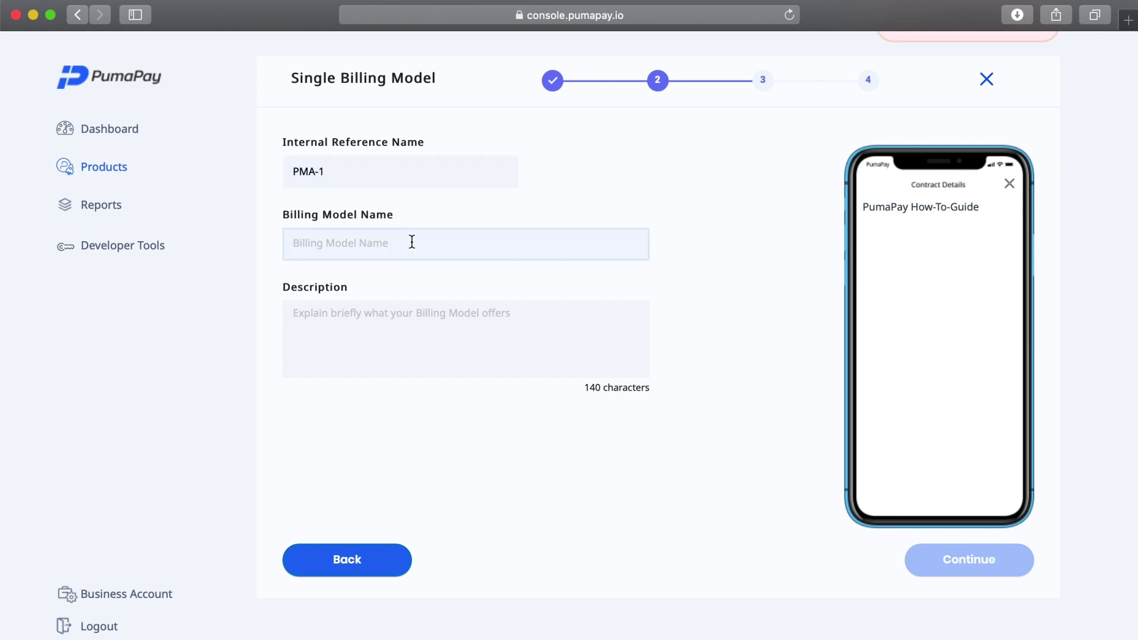
pyautogui.write('Si')
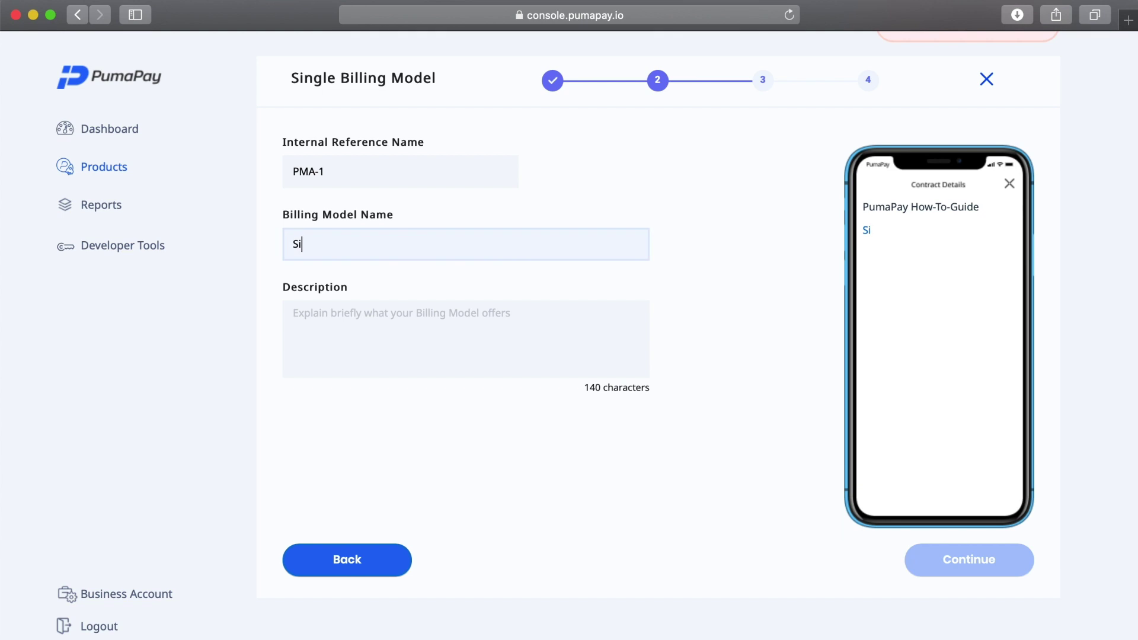
pyautogui.write('ngle Doweb')
pyautogui.press('BackSpace')
pyautogui.press('BackSpace')
pyautogui.write('nl')
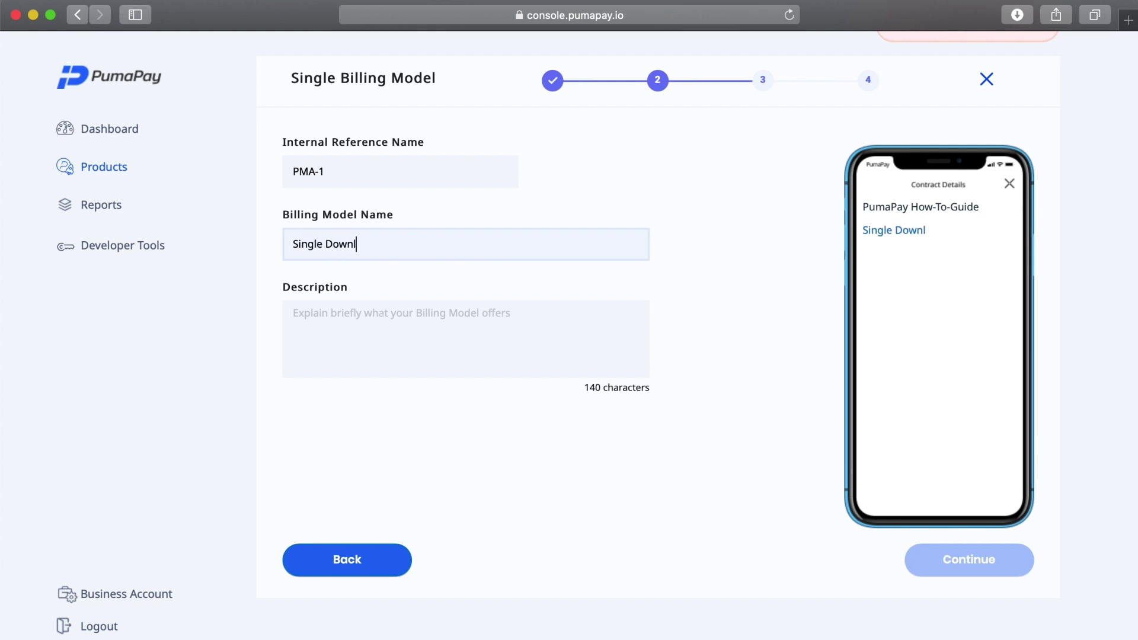
pyautogui.write('oad')
pyautogui.press('Tab')
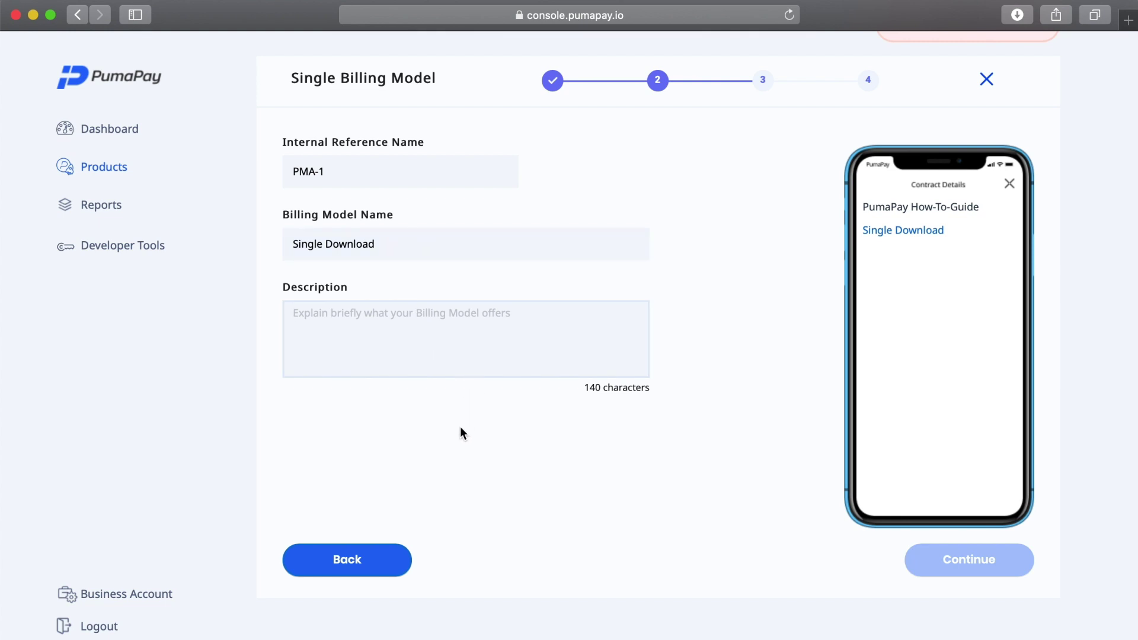
# Step: Describe the model as 'One-time download of the PumaPay How-To-Guide.' and continue
pyautogui.write('One-ti')
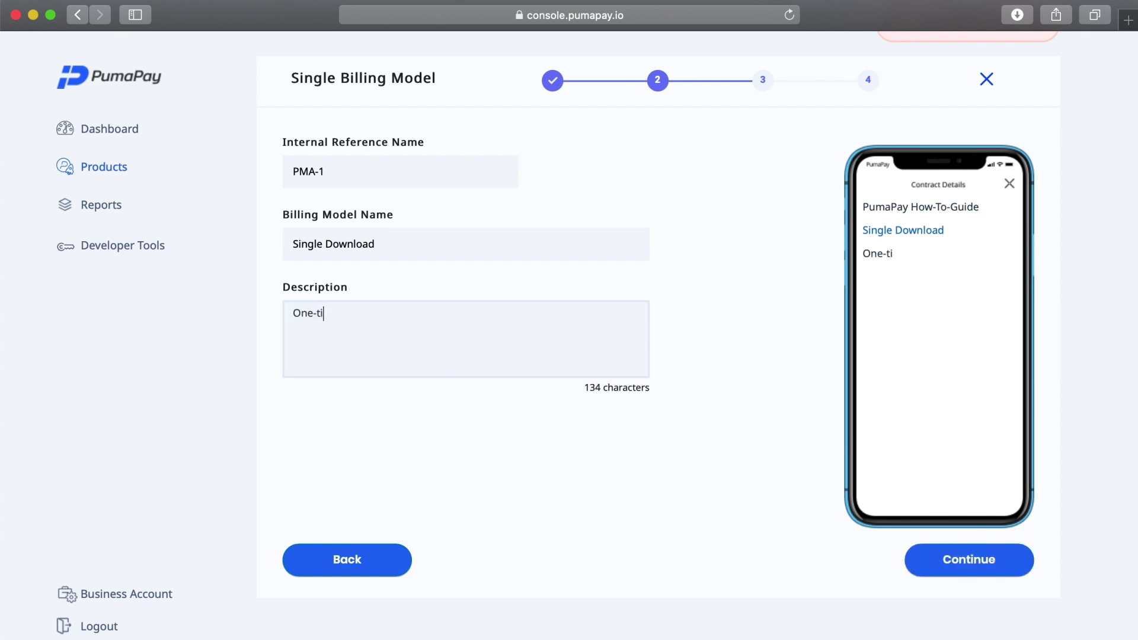
pyautogui.write('me dowbload')
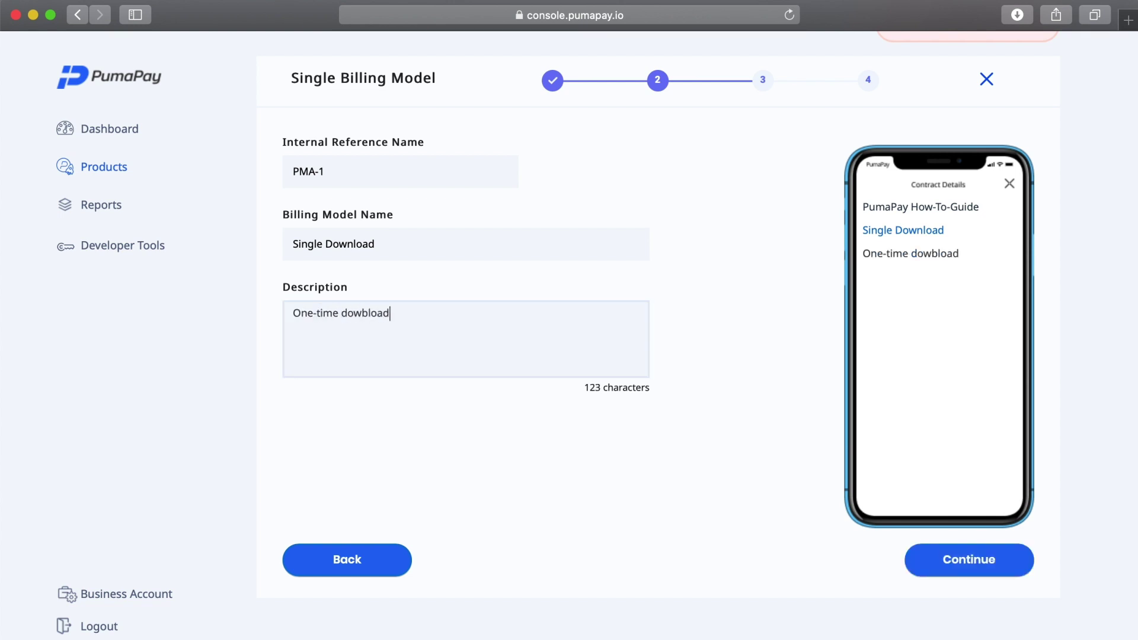
pyautogui.press('BackSpace')
pyautogui.press('BackSpace')
pyautogui.press('BackSpace')
pyautogui.press('BackSpace')
pyautogui.press('BackSpace')
pyautogui.write('bn')
pyautogui.press('BackSpace')
pyautogui.press('BackSpace')
pyautogui.write('nload of the puma')
pyautogui.press('BackSpace')
pyautogui.press('BackSpace')
pyautogui.press('BackSpace')
pyautogui.press('BackSpace')
pyautogui.write('PumaPay ')
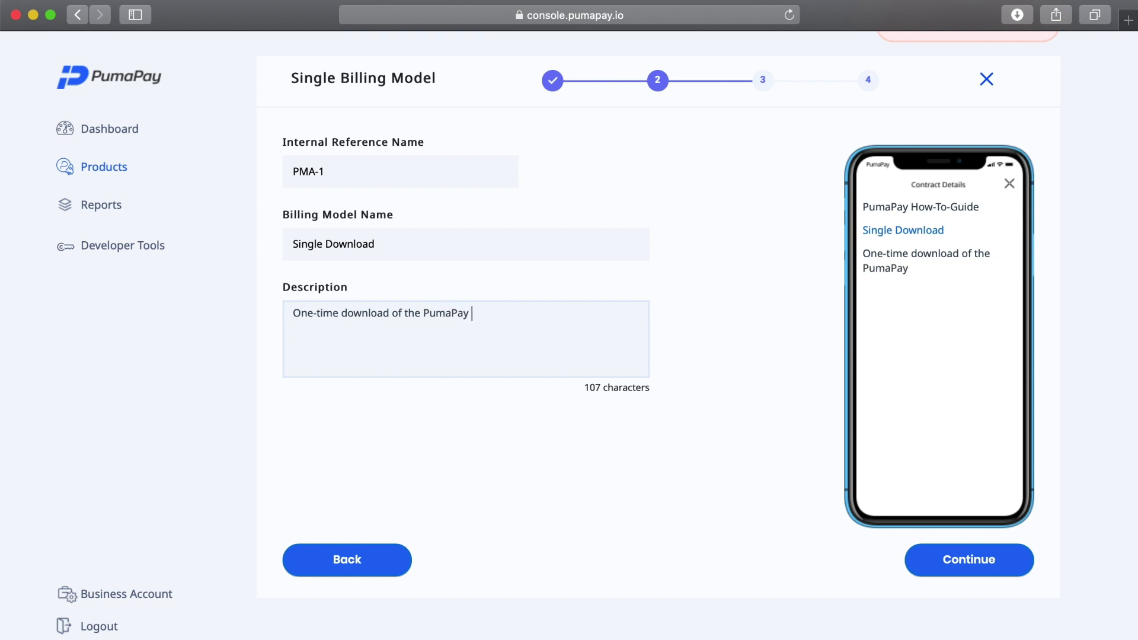
pyautogui.write('How-To-Guide.')
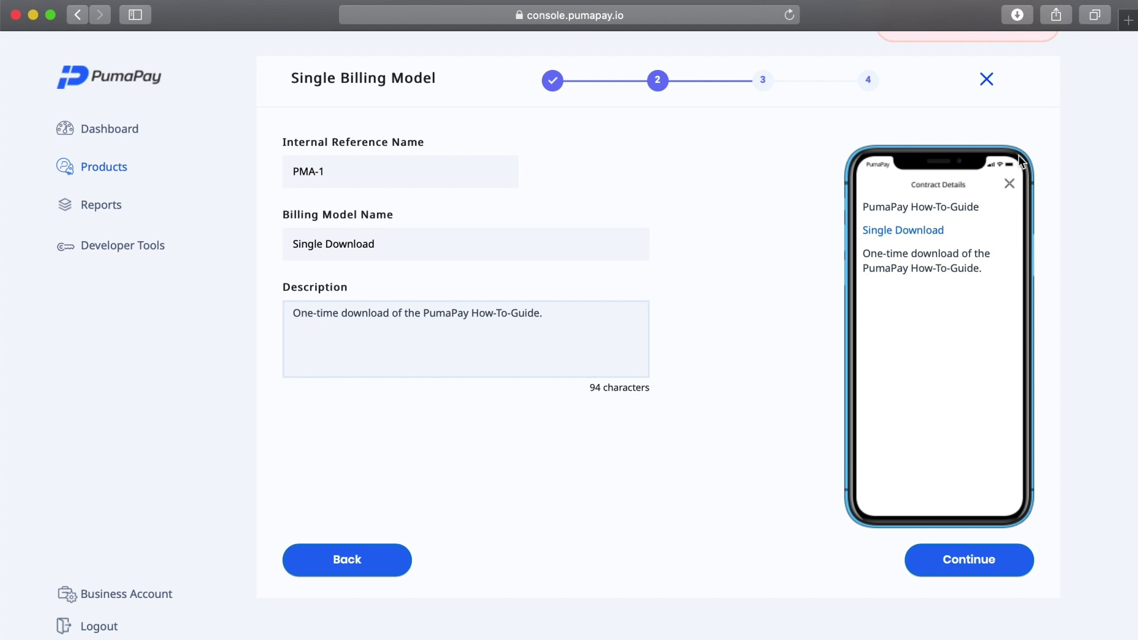
pyautogui.click(979, 562)
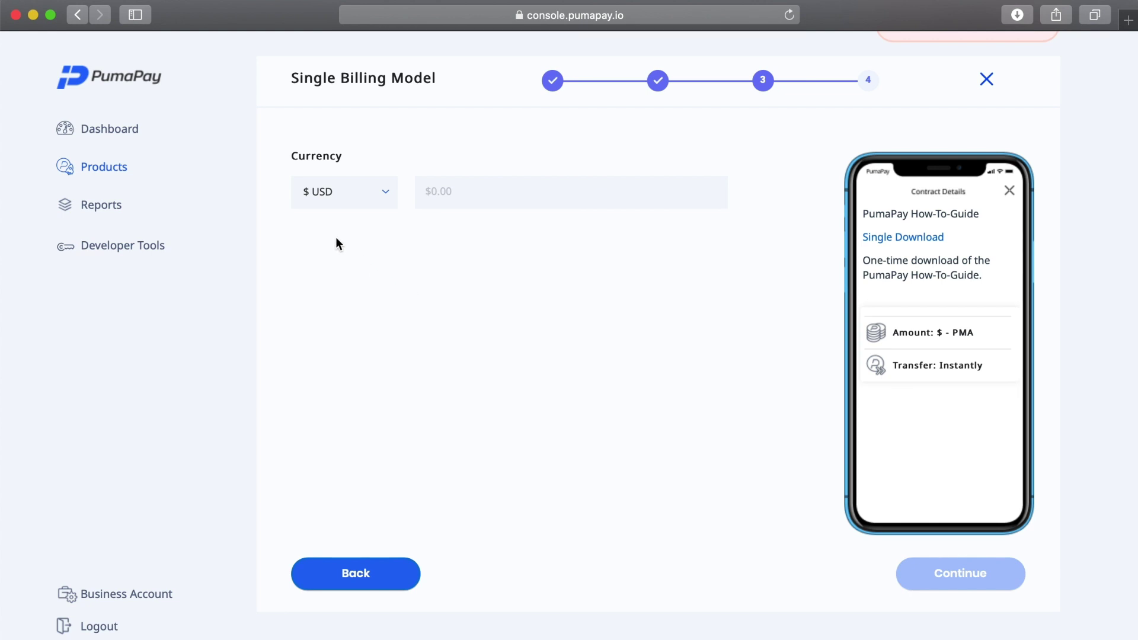
# Step: Keep $ USD as currency and set the amount to 0.01, about 74.74 PMA
pyautogui.click(381, 191)
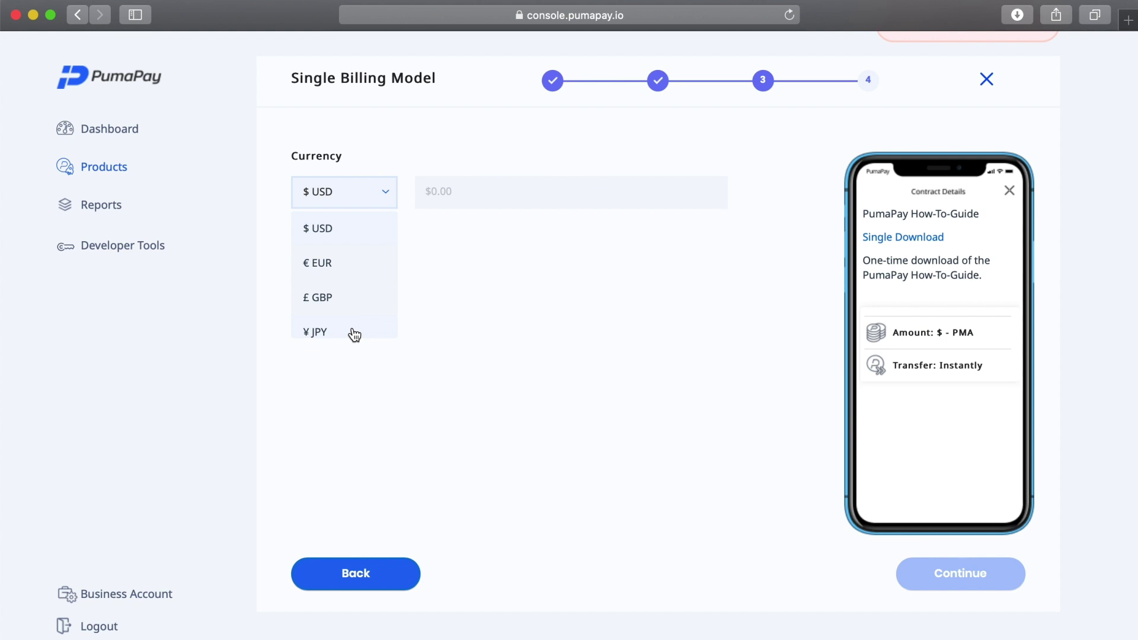
pyautogui.click(347, 228)
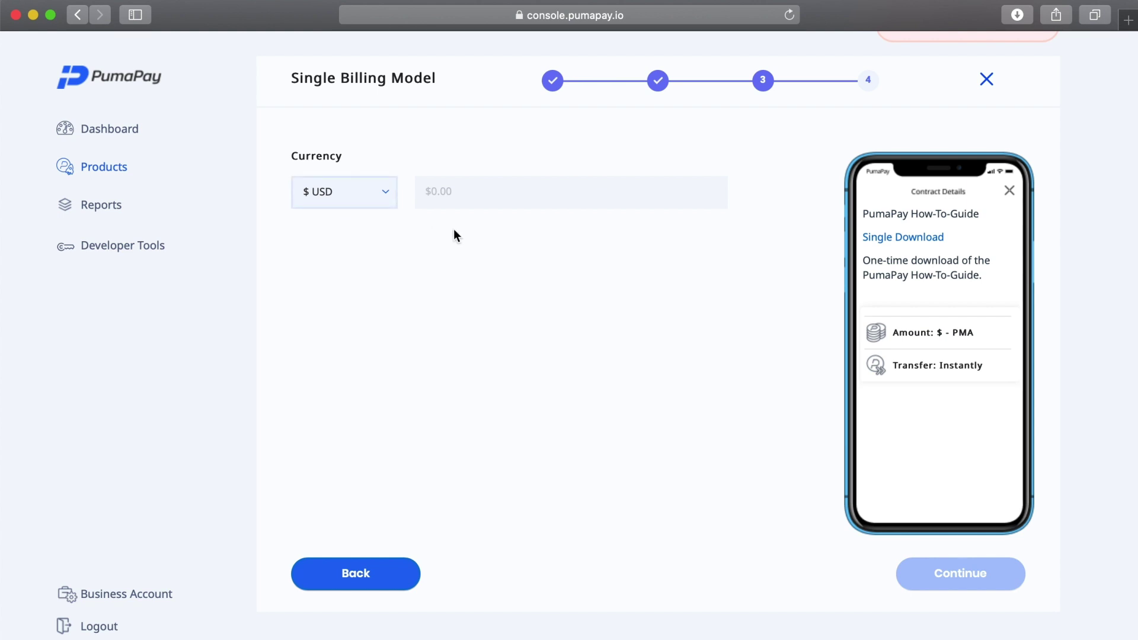
pyautogui.click(493, 191)
pyautogui.write('0.00')
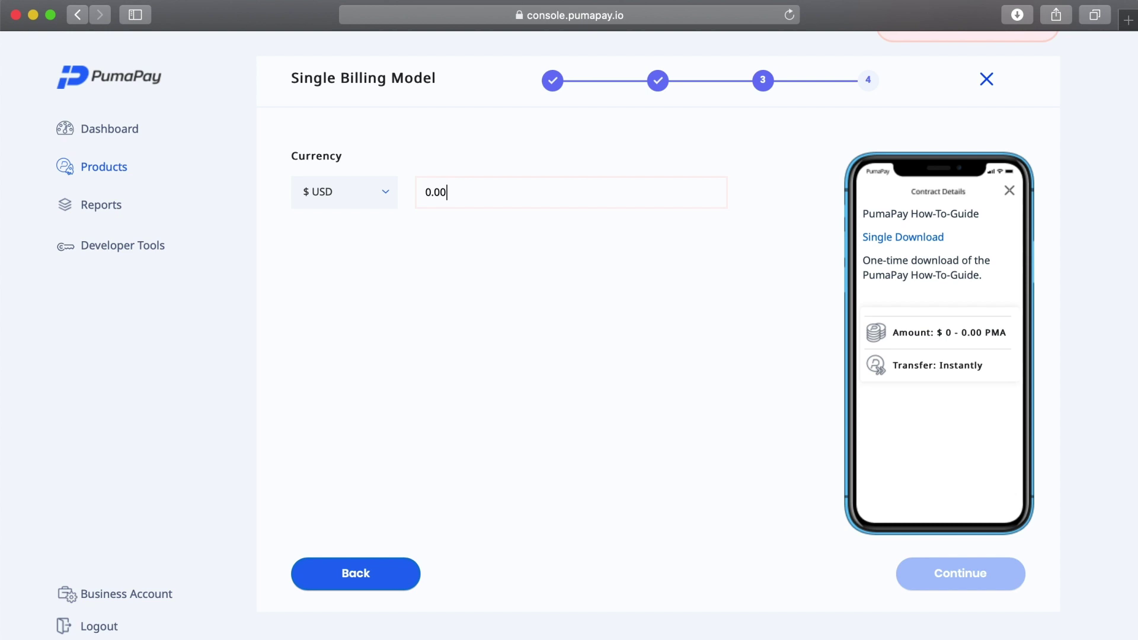
pyautogui.press('BackSpace')
pyautogui.write('1')
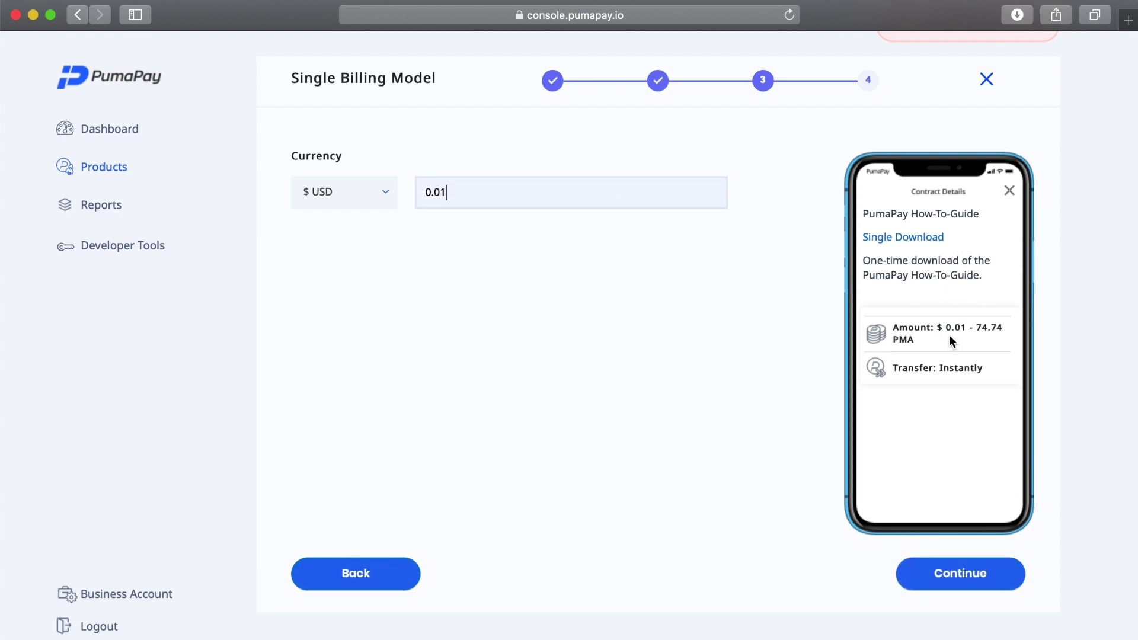
pyautogui.moveTo(978, 334); pyautogui.dragTo(1001, 334)
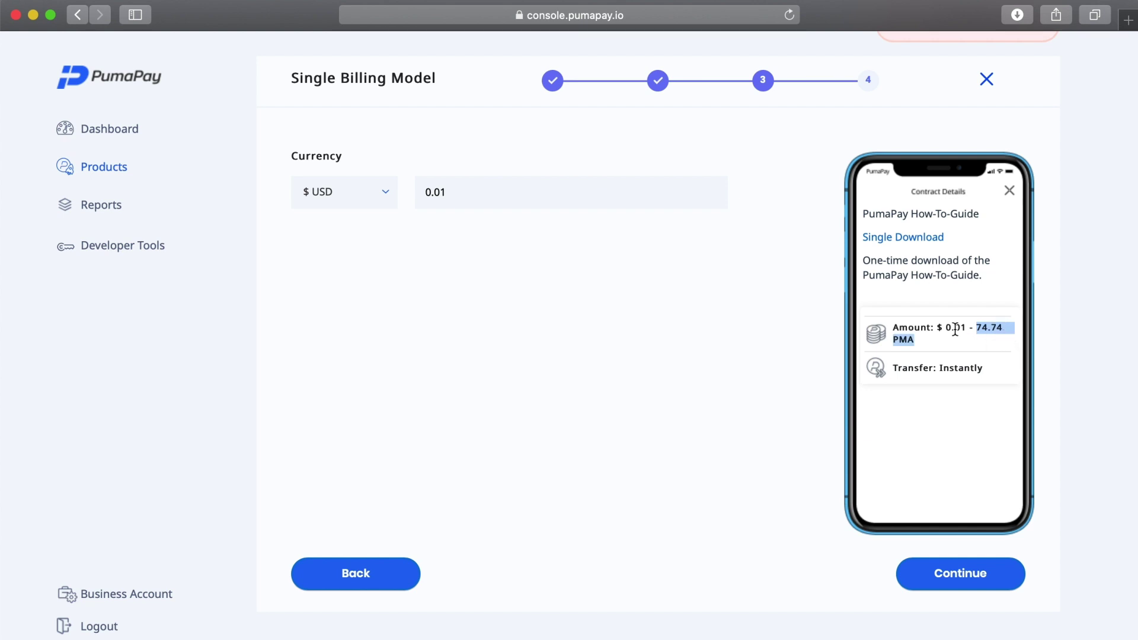
pyautogui.moveTo(937, 327); pyautogui.dragTo(967, 329)
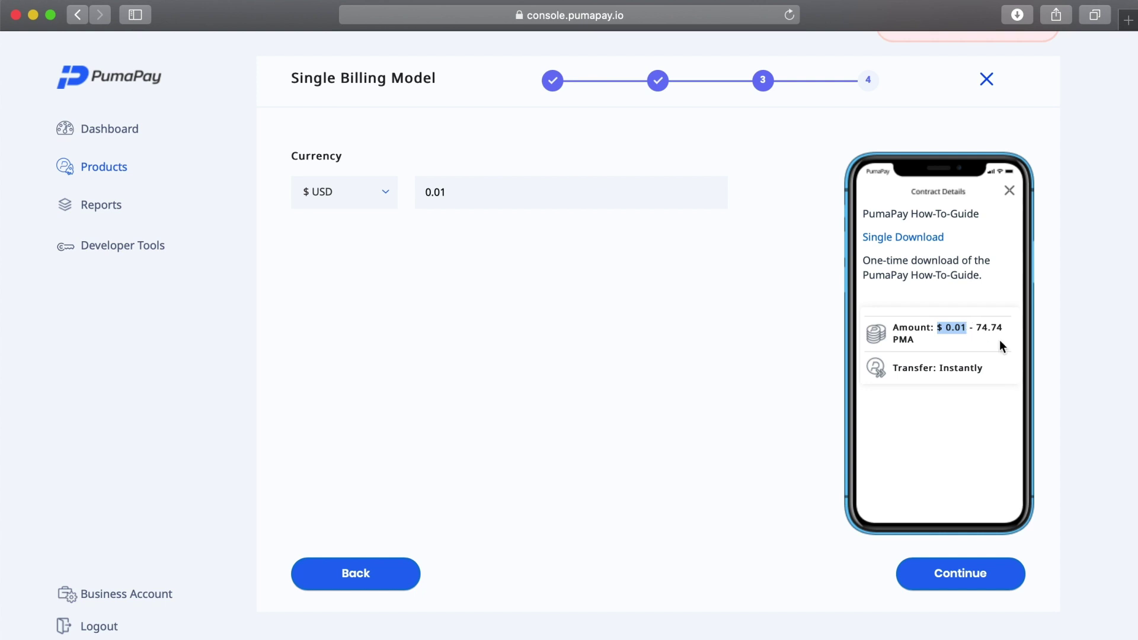
pyautogui.click(1025, 398)
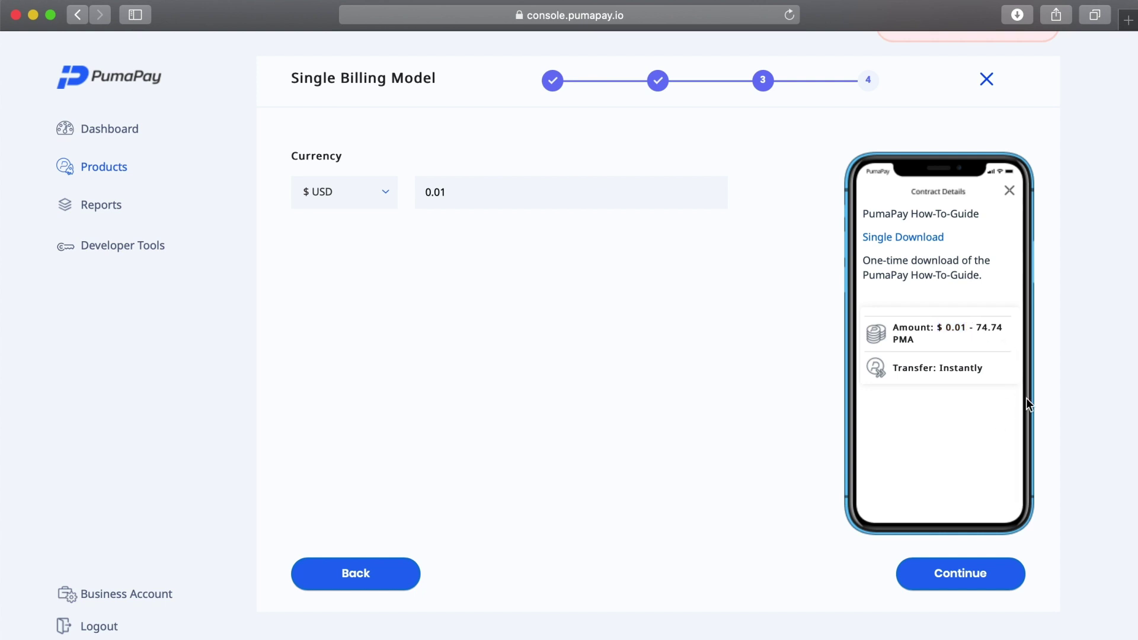
# Step: Continue through Network Transaction Fees and publish the Single Download billing model
pyautogui.click(972, 574)
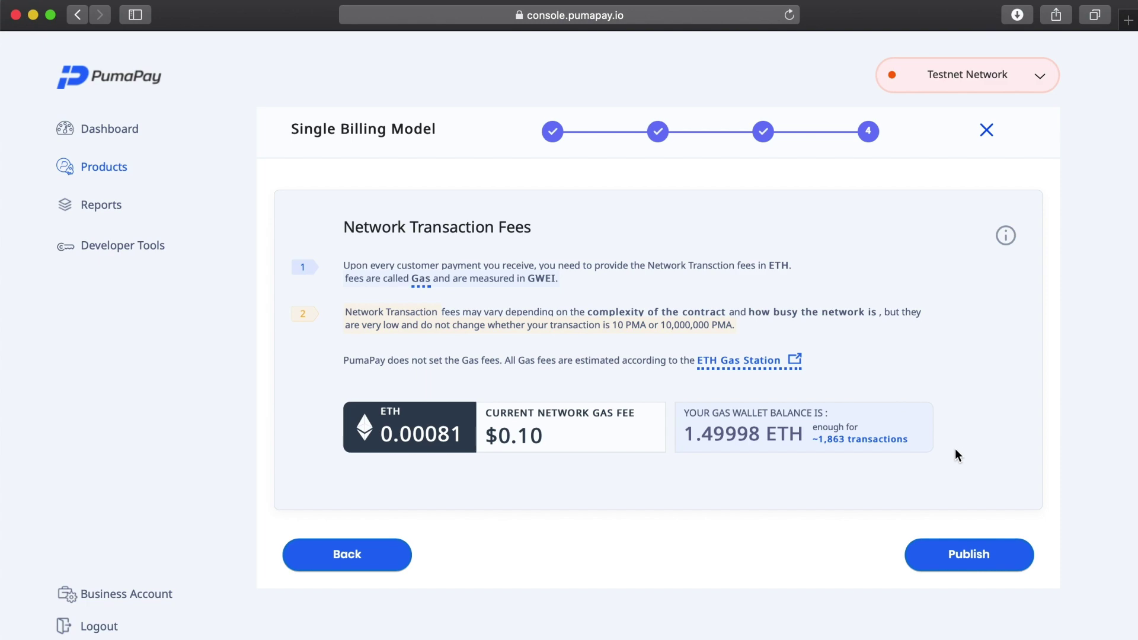
pyautogui.click(963, 555)
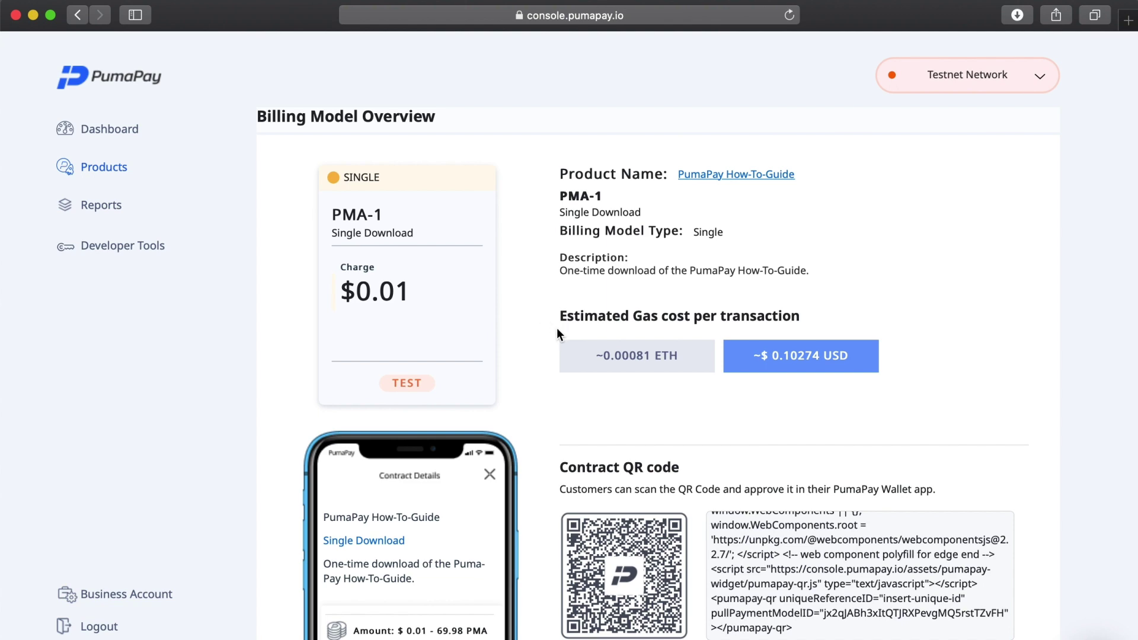
# Step: Copy the Contract QR code embed snippet and the mobile deep link
pyautogui.scroll(-5, 1013, 352)
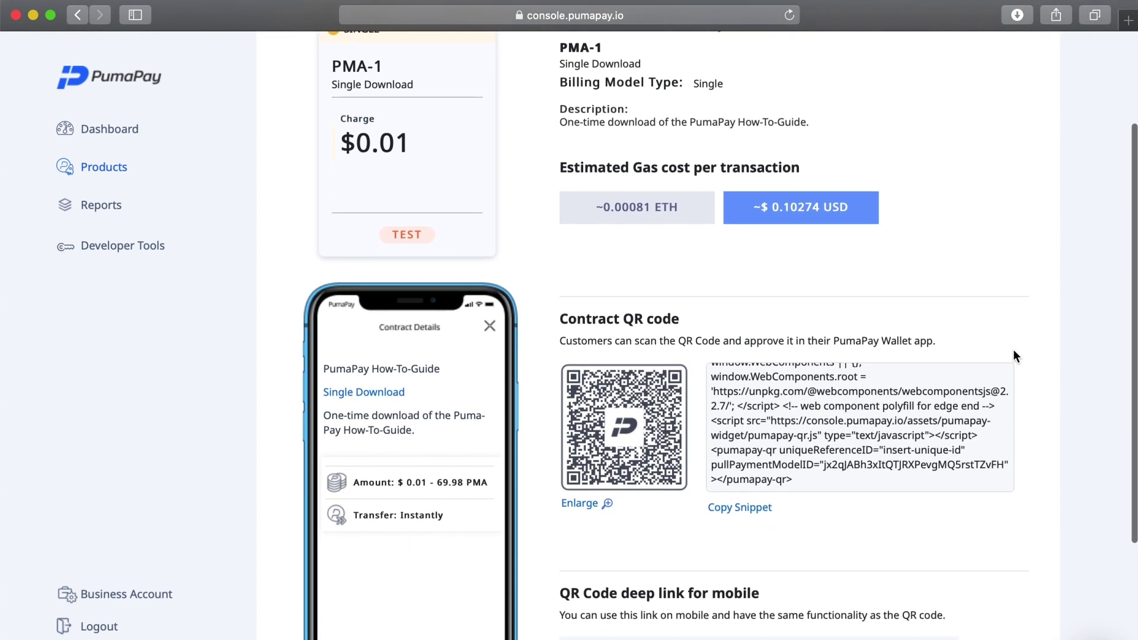
pyautogui.scroll(-5, 1043, 385)
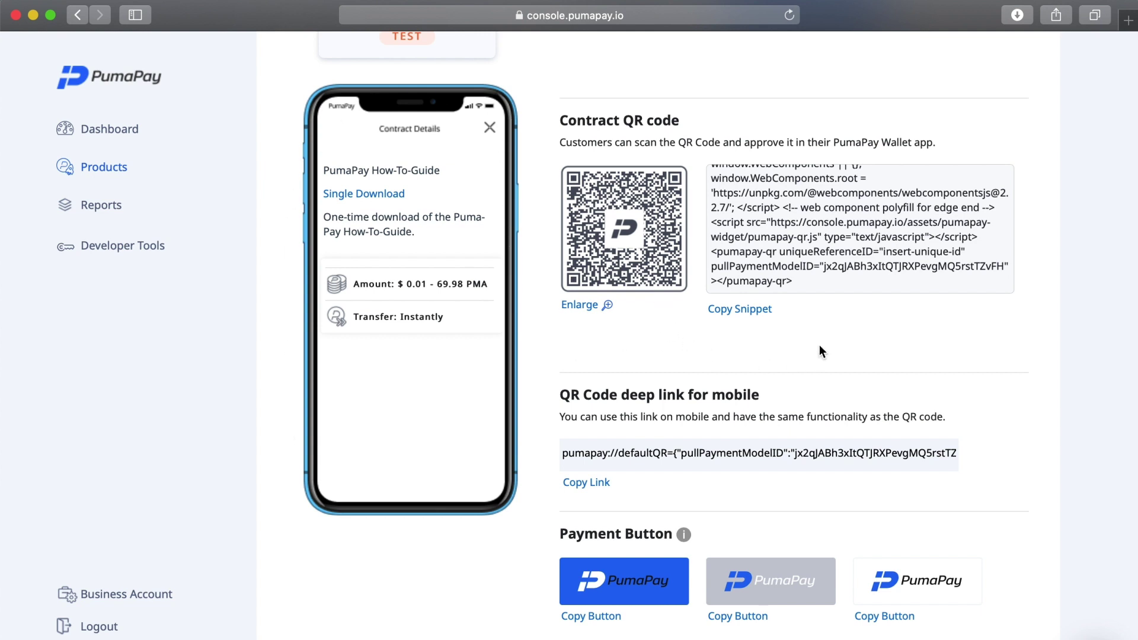
pyautogui.click(745, 314)
pyautogui.click(749, 309)
pyautogui.scroll(-3, 948, 350)
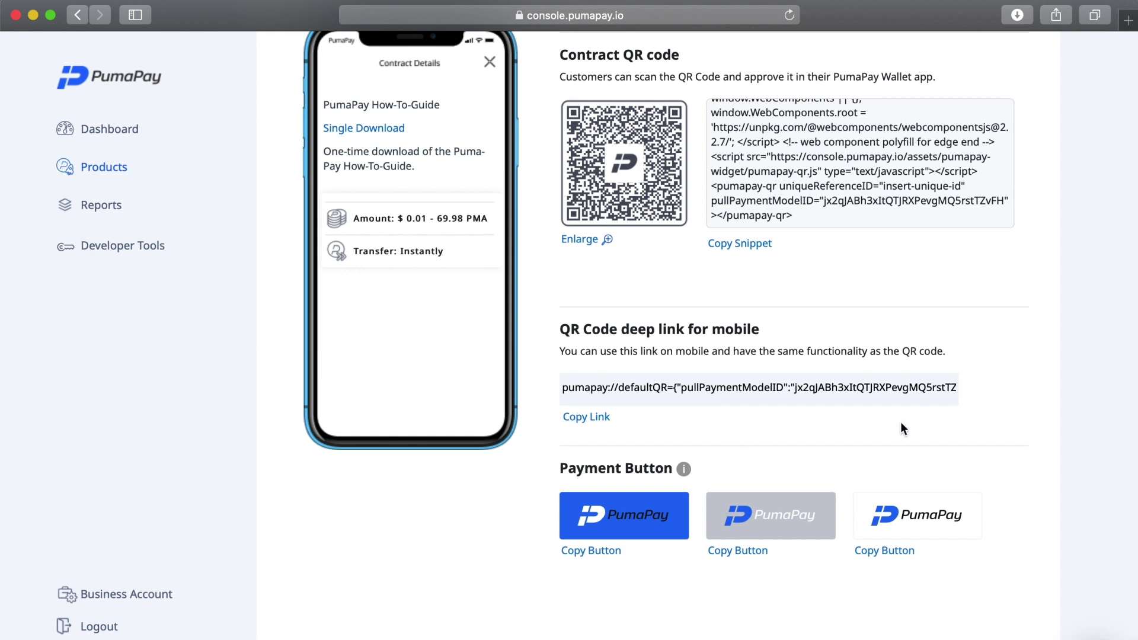
pyautogui.click(599, 417)
pyautogui.scroll(-1, 1022, 400)
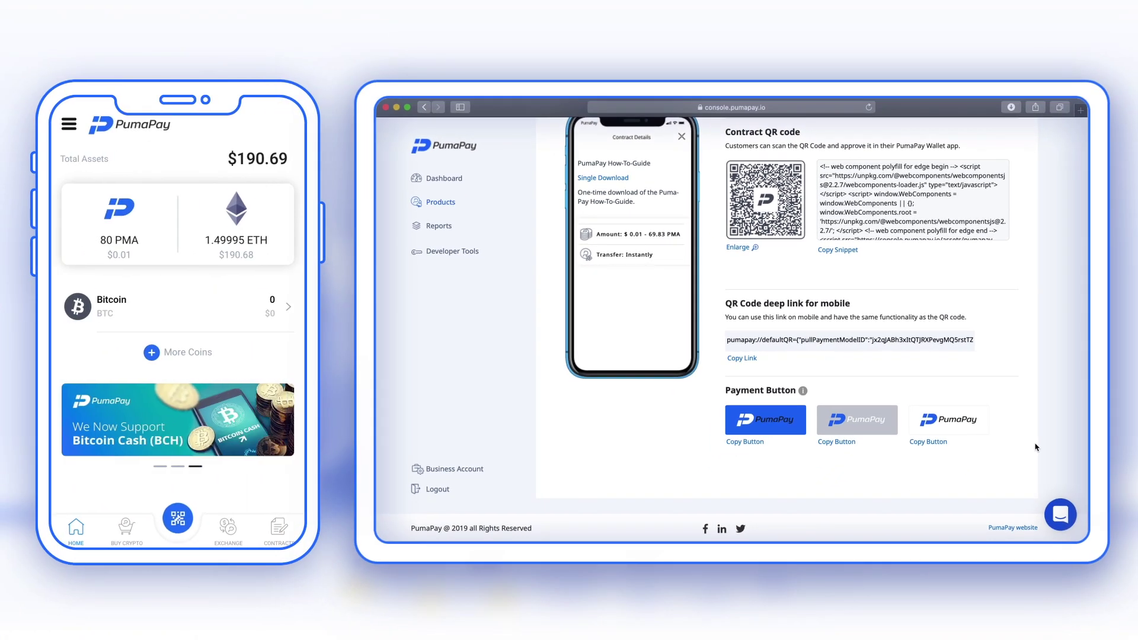
# Step: Enlarge the Single Download contract QR code so it can be scanned
pyautogui.scroll(2, 1036, 447)
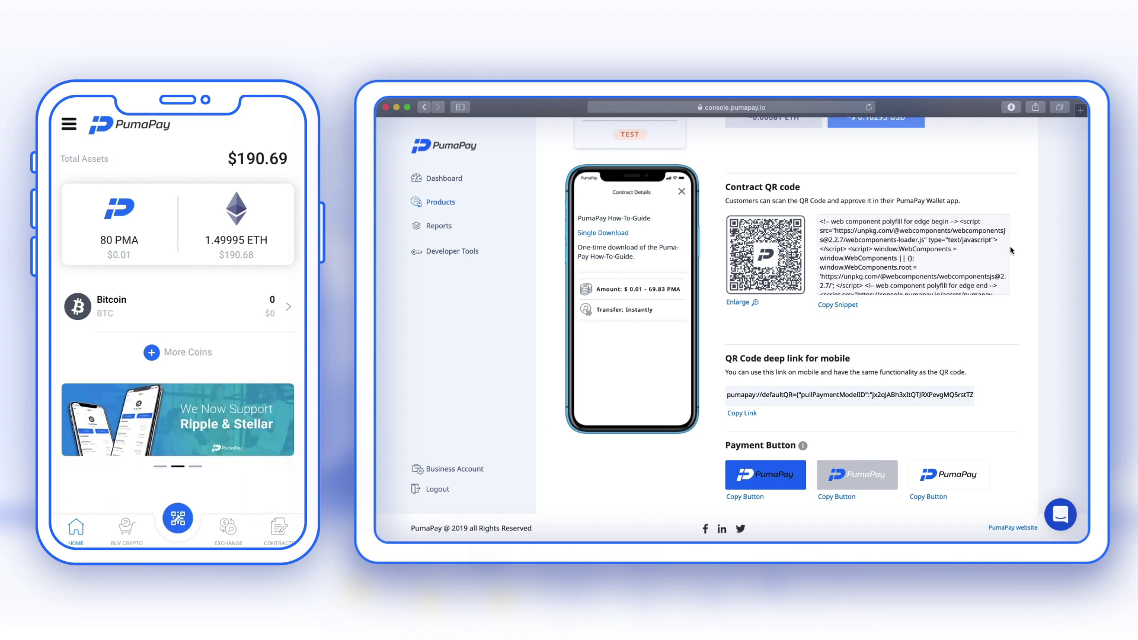
pyautogui.scroll(-2, 997, 349)
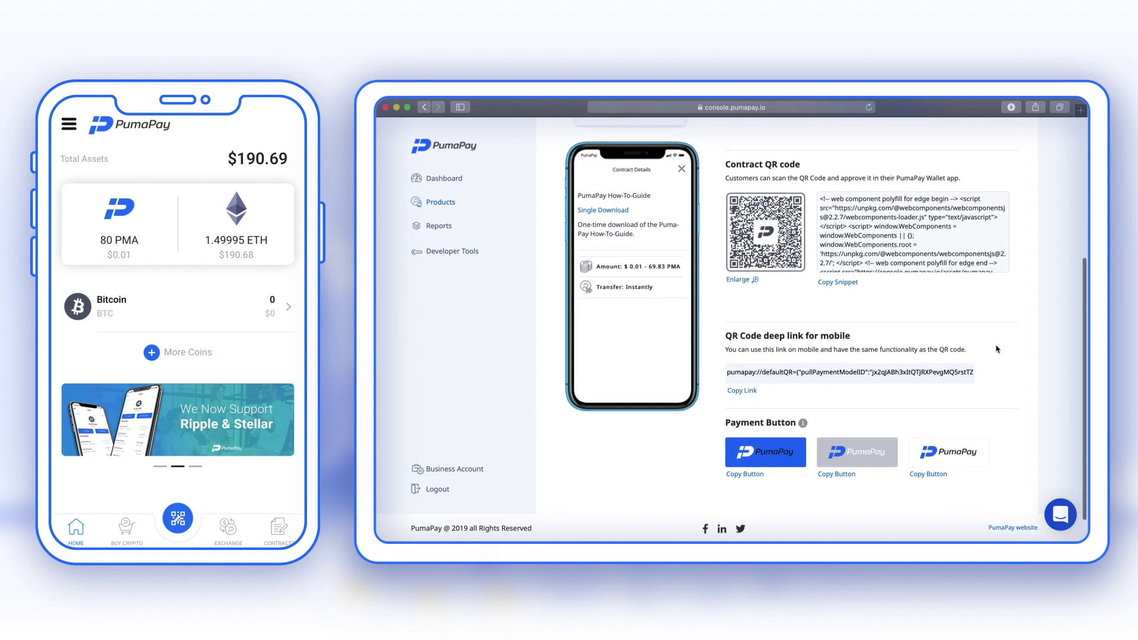
pyautogui.scroll(-1, 997, 350)
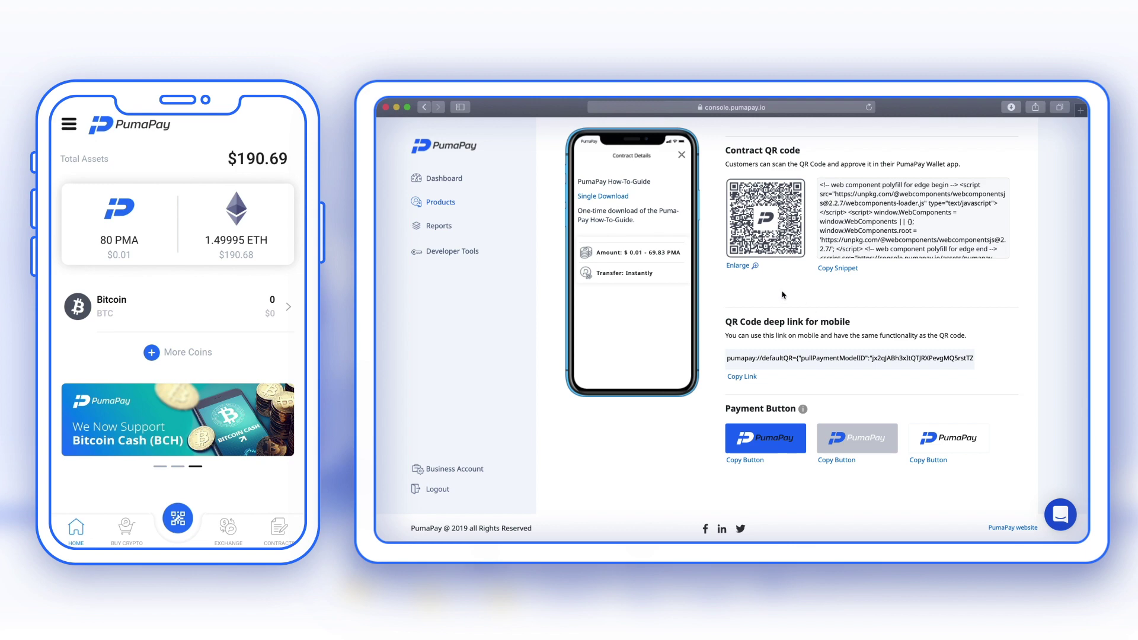
pyautogui.click(748, 269)
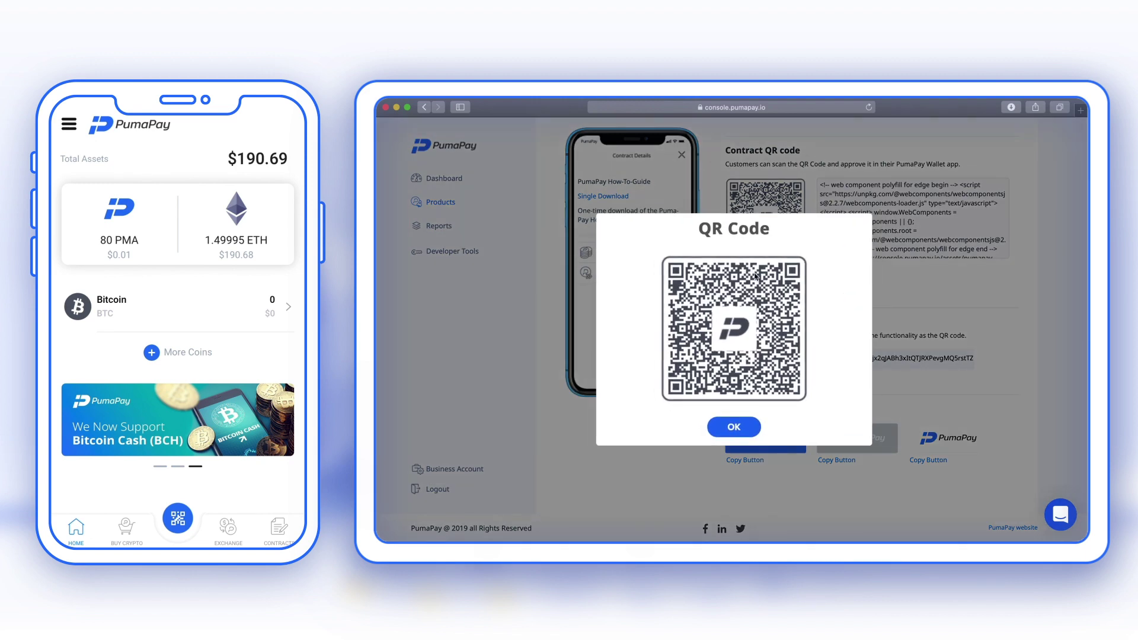